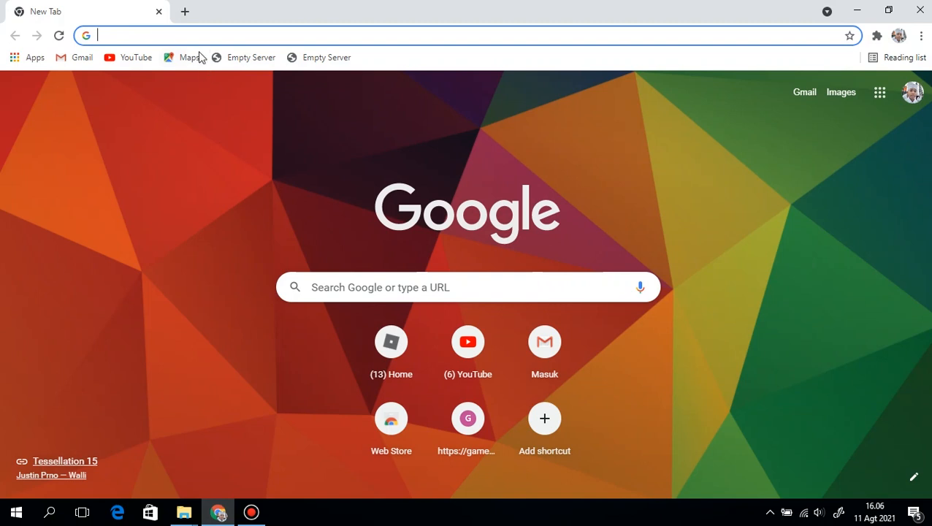
Search the web for "mendeley" and open the Download Mendeley Desktop page on mendeley.com
{"action": "left_click", "coordinate": [196, 34]}
{"action": "type", "text": "mendeley"}
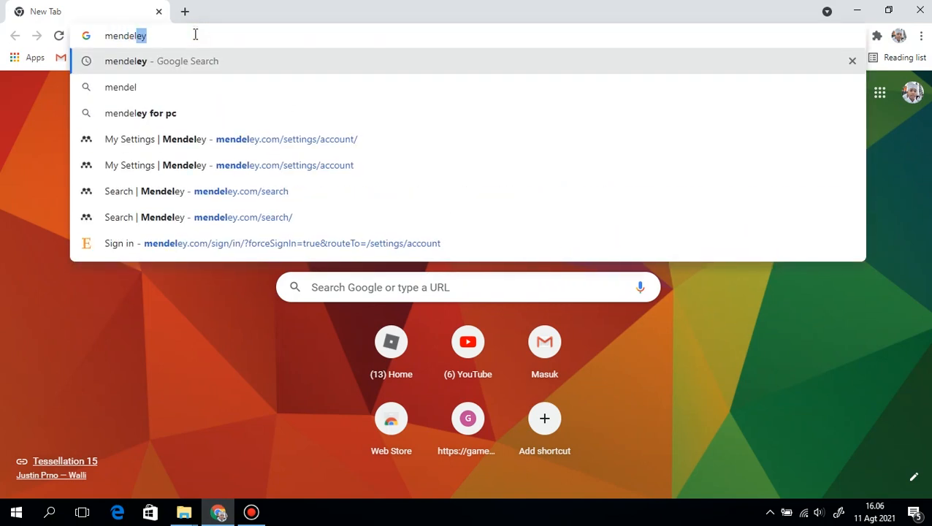
{"action": "key", "text": "Return"}
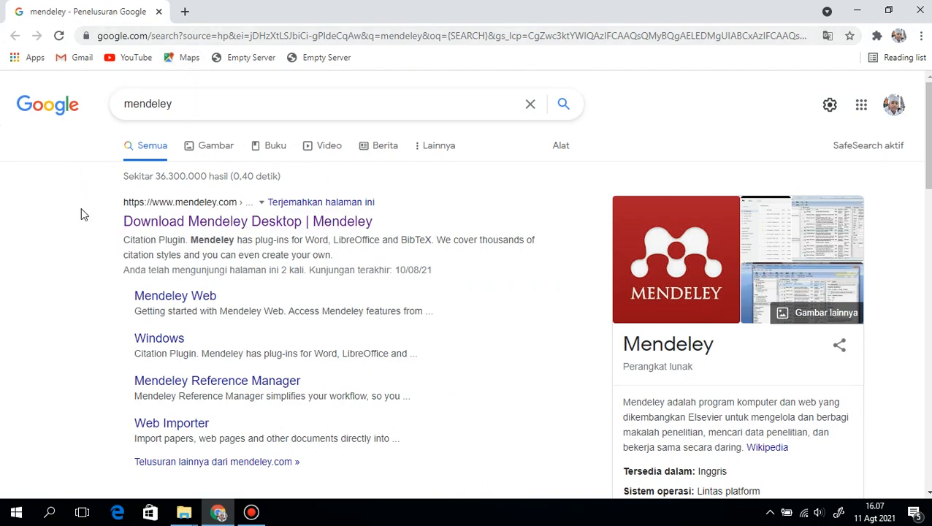
{"action": "left_click", "coordinate": [339, 232]}
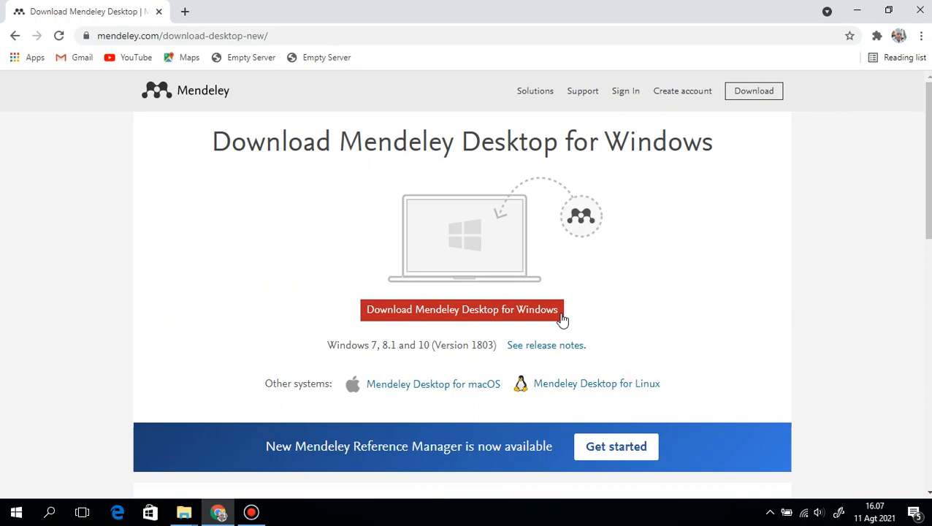
Download Mendeley Desktop for Windows, keeping the flagged file, and run the Mendeley-Desktop-1.19.8-win32.exe installer
{"action": "left_click", "coordinate": [471, 312]}
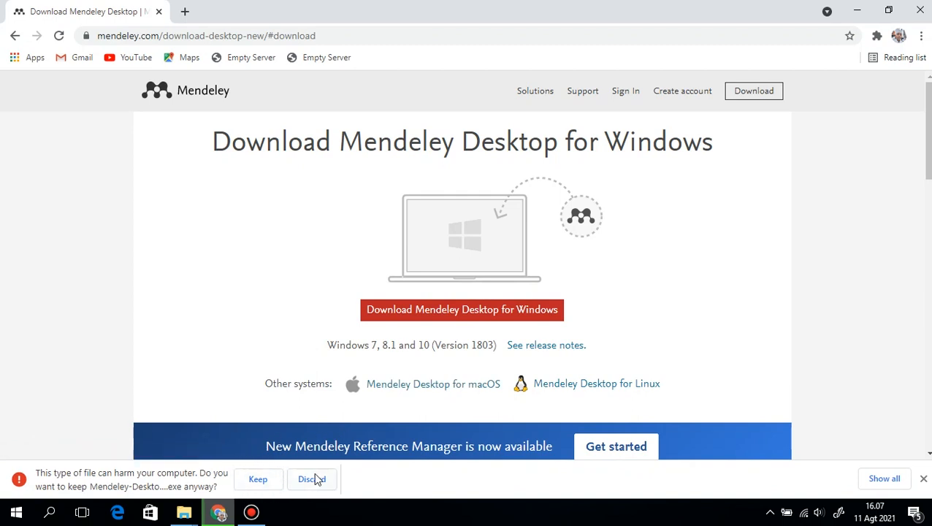
{"action": "left_click", "coordinate": [258, 481]}
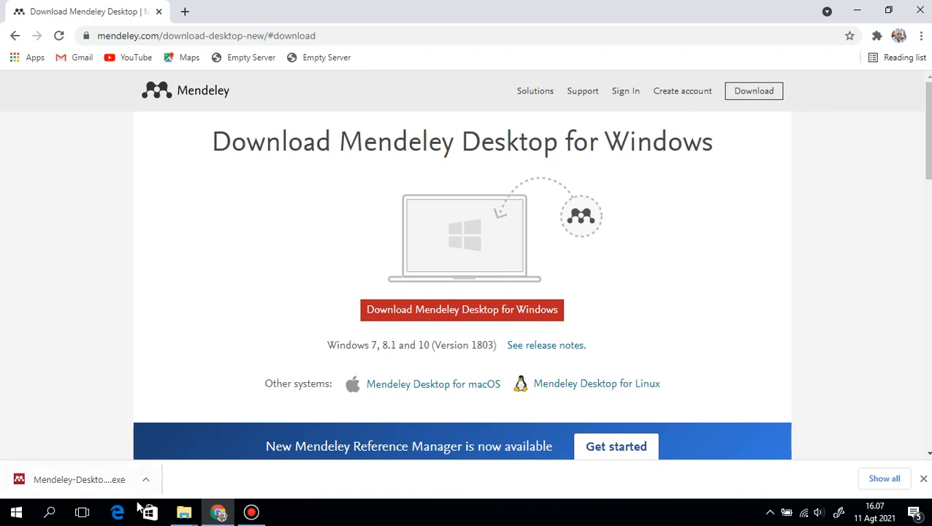
{"action": "left_click", "coordinate": [93, 484]}
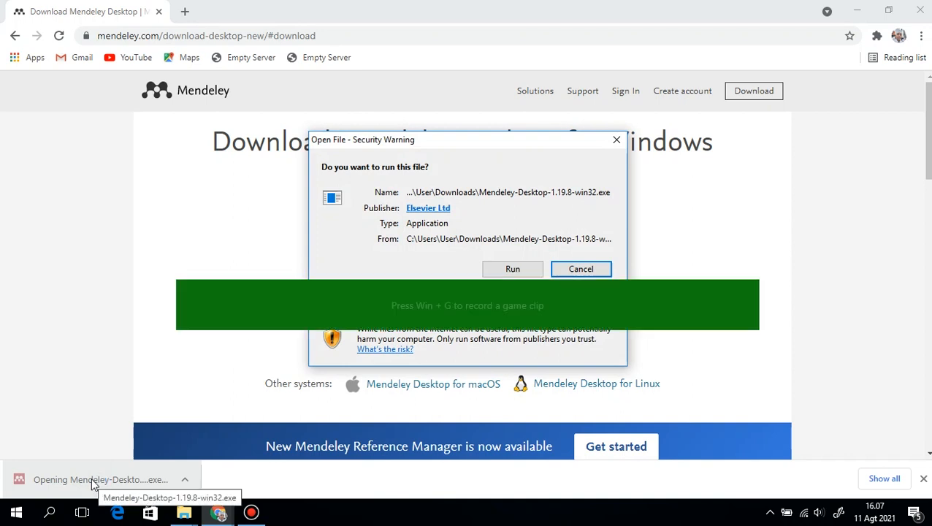
{"action": "mouse_move", "coordinate": [375, 322]}
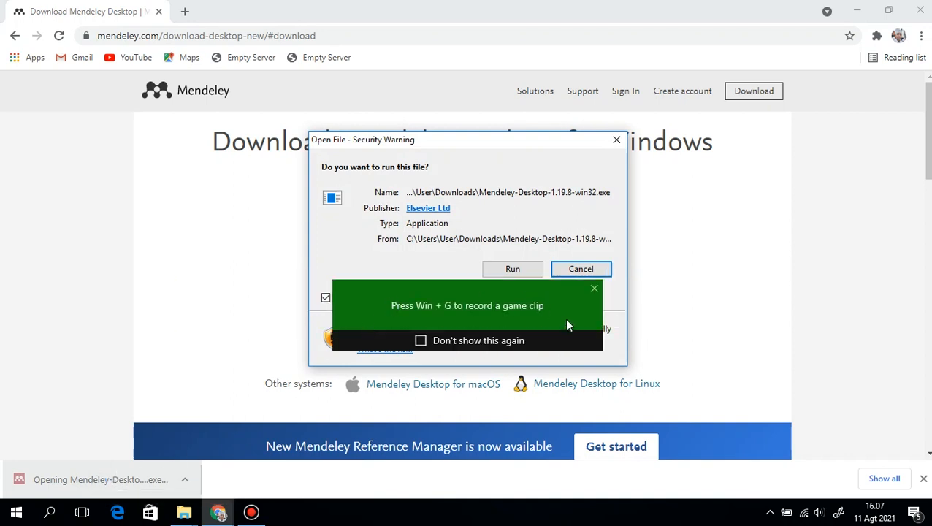
{"action": "left_click", "coordinate": [594, 290]}
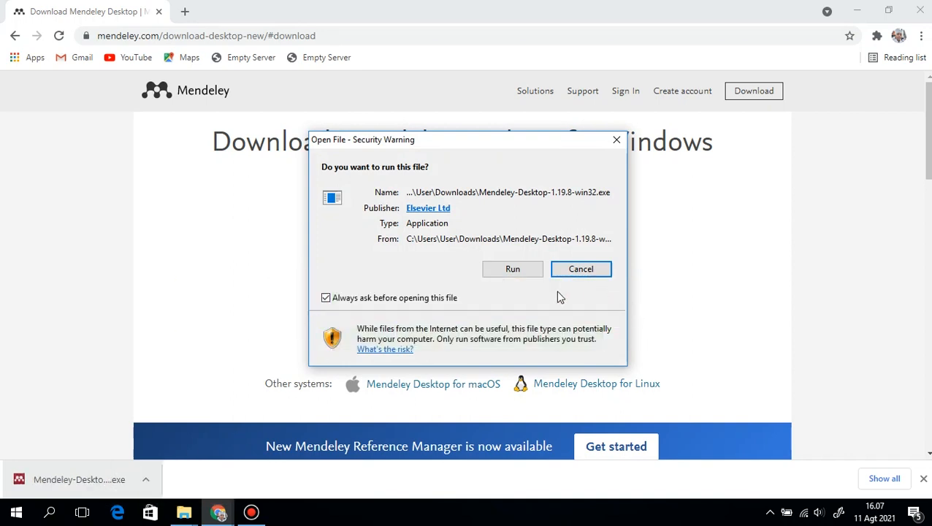
{"action": "left_click", "coordinate": [522, 272]}
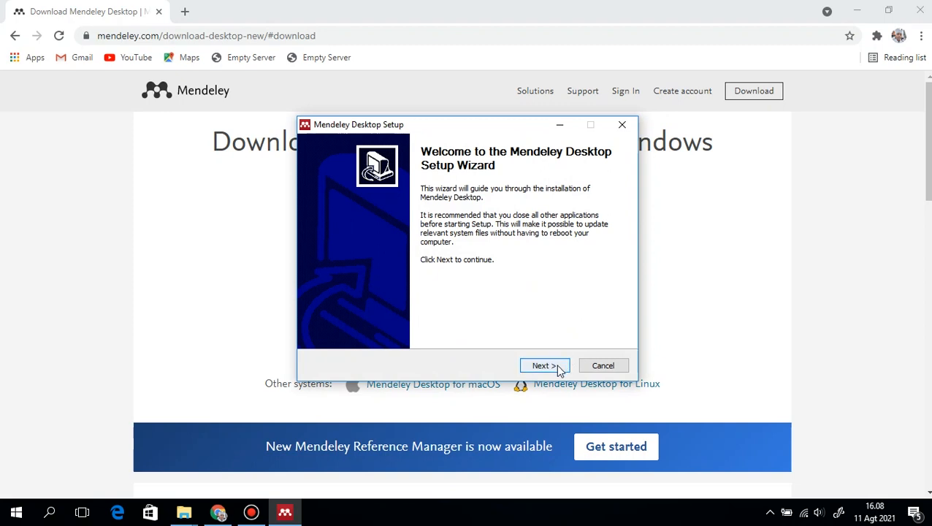
Install Mendeley Desktop with the license accepted and the default destination and Start Menu folders, and finish with Run Mendeley Desktop enabled
{"action": "left_click", "coordinate": [559, 370]}
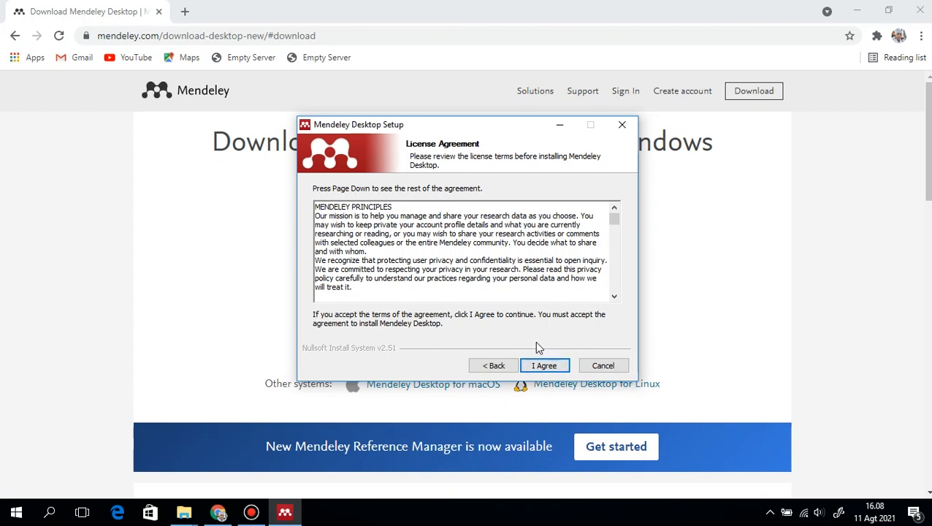
{"action": "left_click", "coordinate": [557, 368]}
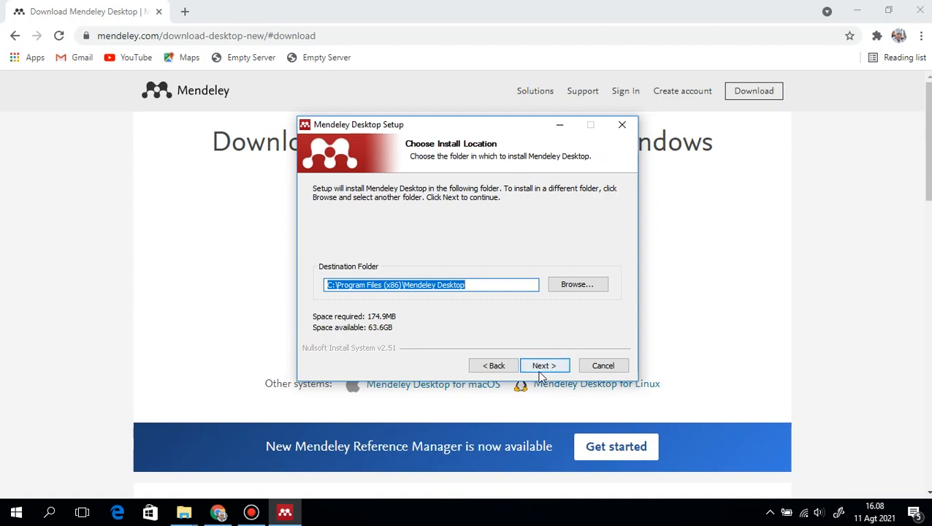
{"action": "left_click", "coordinate": [556, 367]}
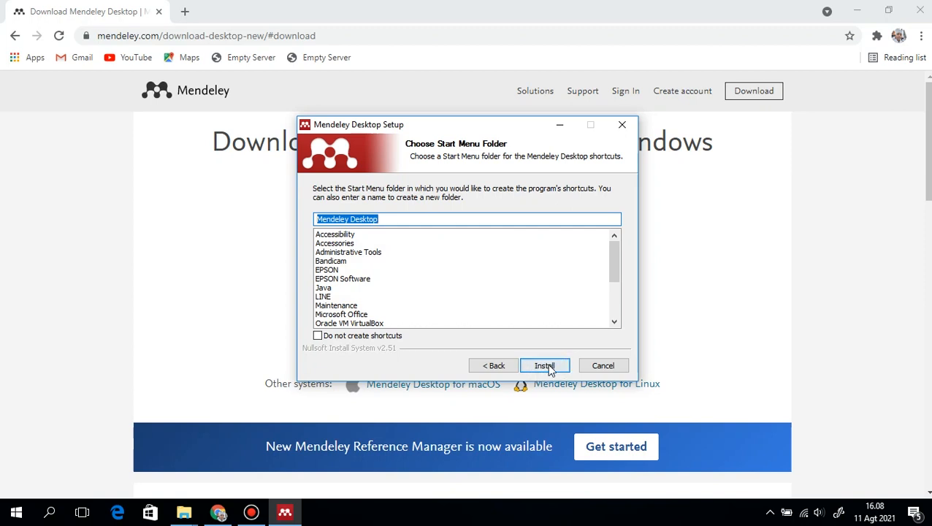
{"action": "left_click", "coordinate": [551, 368]}
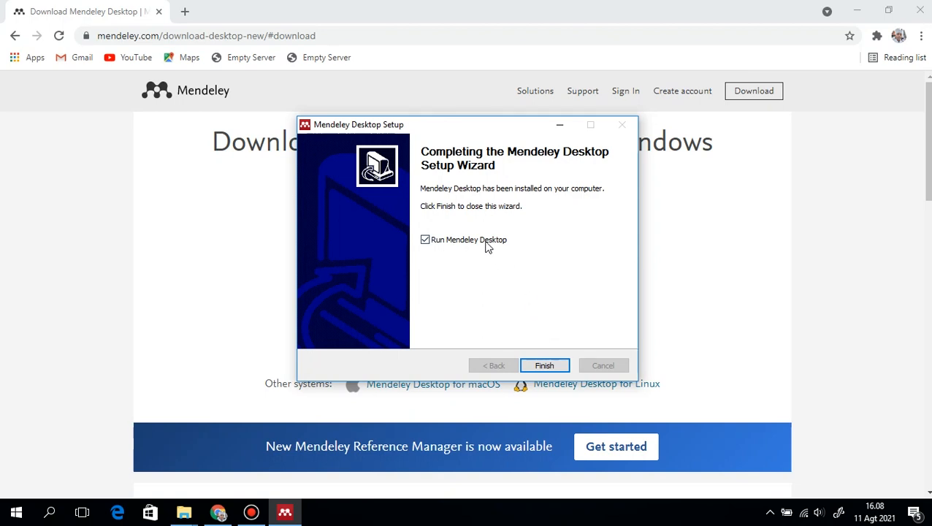
{"action": "left_click", "coordinate": [545, 366]}
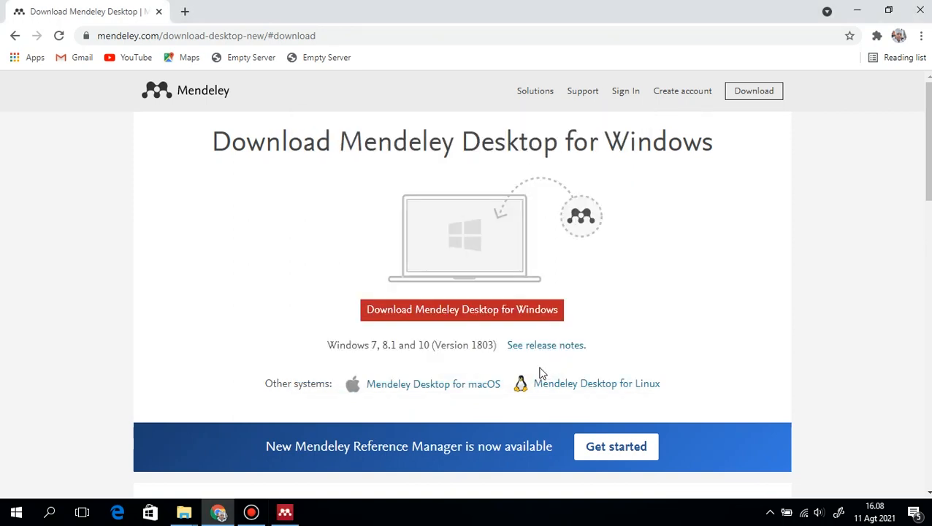
Bring up Mendeley Desktop and submit the e-mail address on the Elsevier welcome page to start registering an account
{"action": "left_click", "coordinate": [295, 518]}
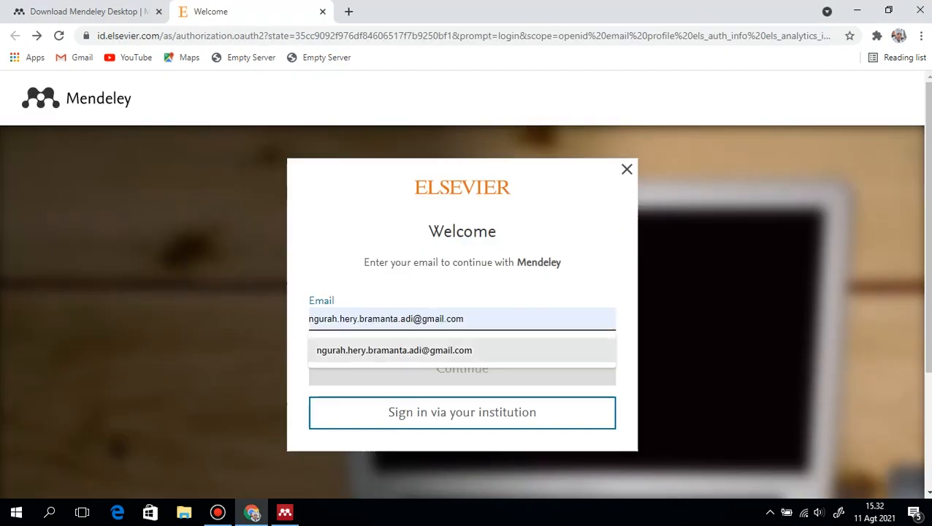
{"action": "key", "text": "Return"}
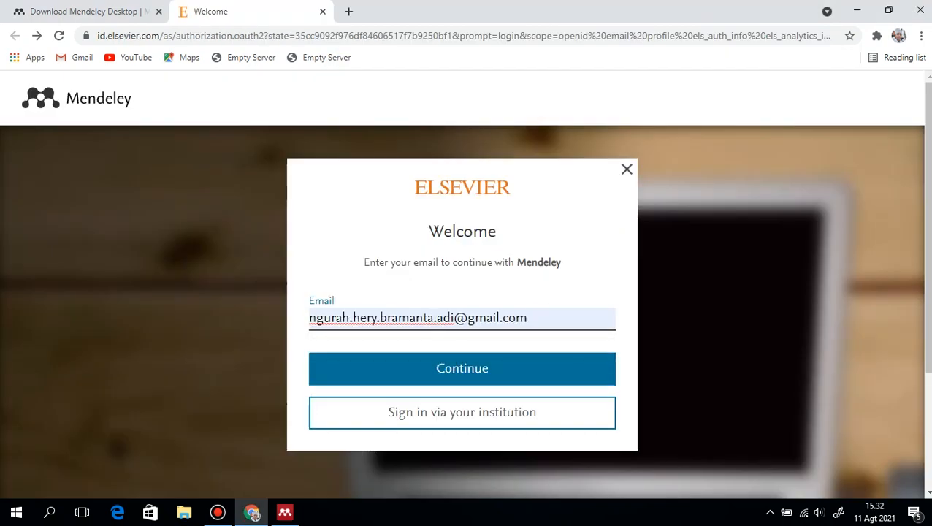
{"action": "key", "text": "Return"}
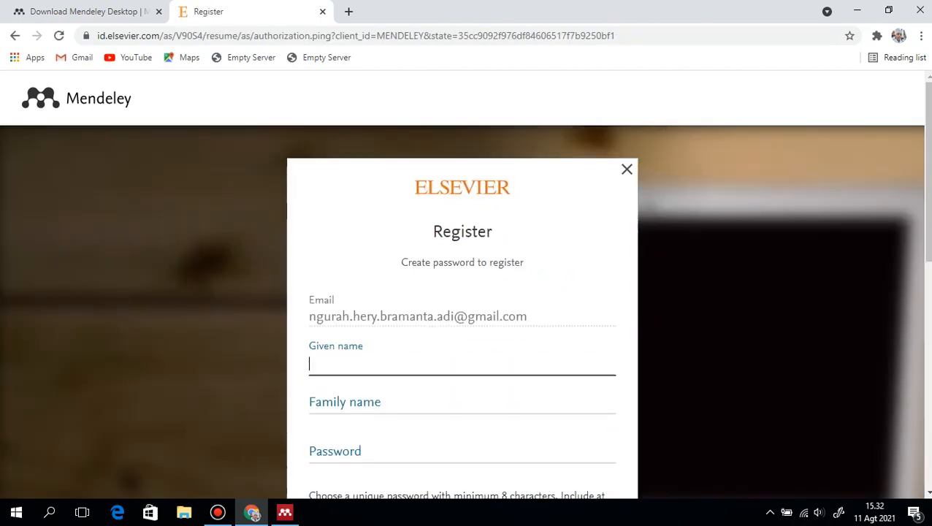
Fill in the account holder's given name and family name in the Elsevier registration form
{"action": "scroll", "coordinate": [463, 335], "scroll_direction": "down", "scroll_amount": 1}
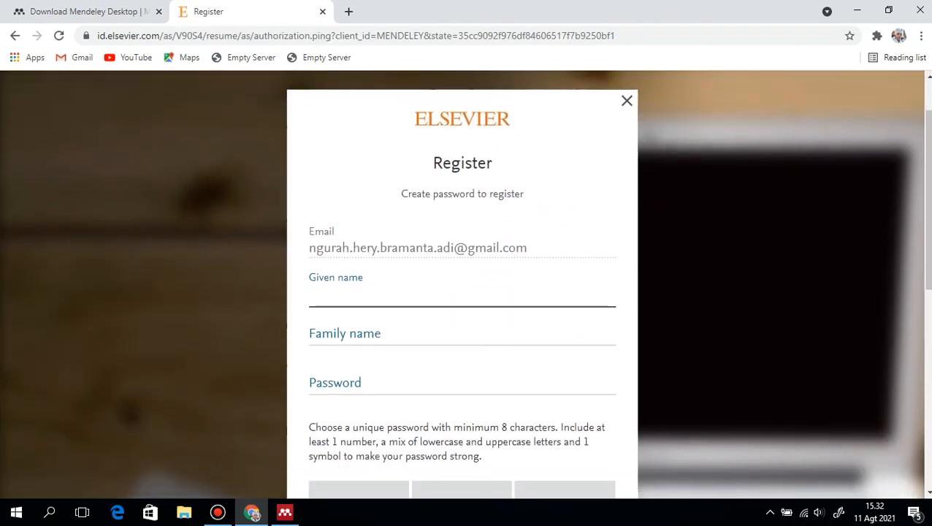
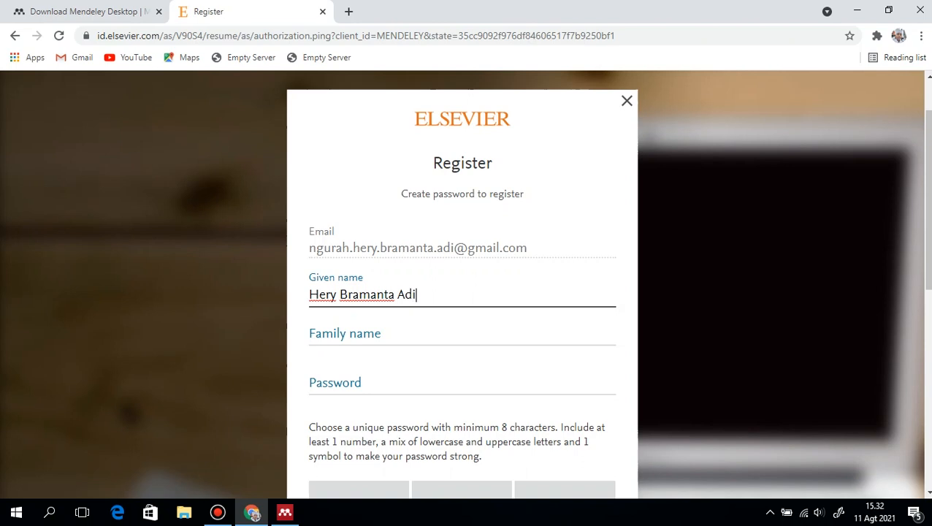
{"action": "key", "text": "Tab"}
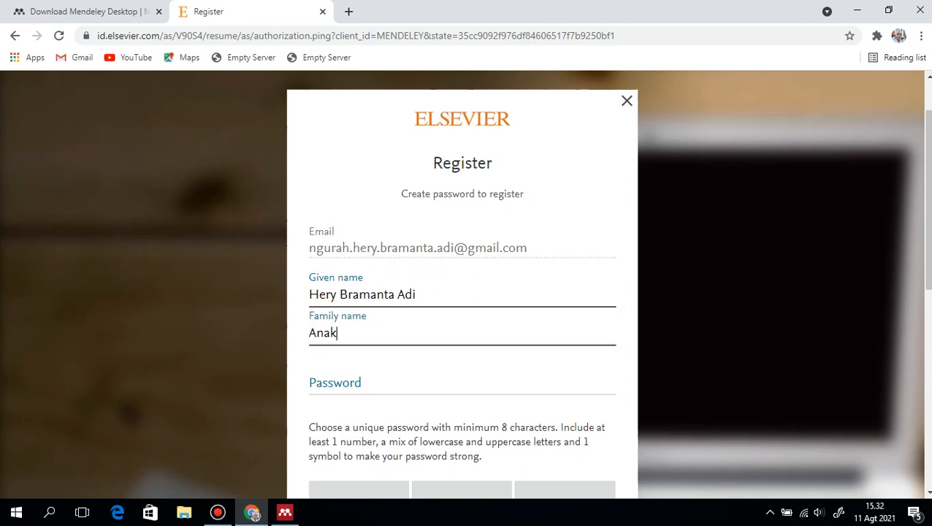
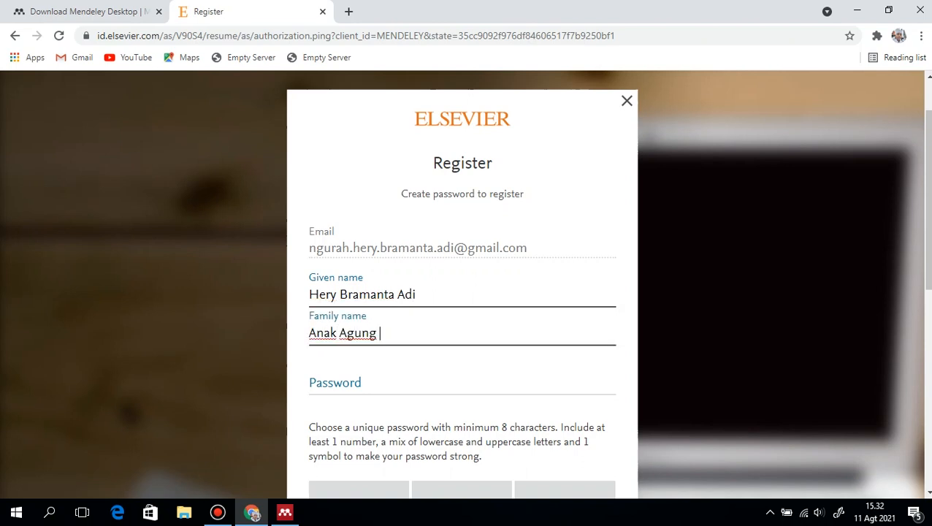
Enter a new account password in the Elsevier registration form
{"action": "key", "text": "Tab"}
{"action": "scroll", "coordinate": [464, 285], "scroll_direction": "down", "scroll_amount": 1}
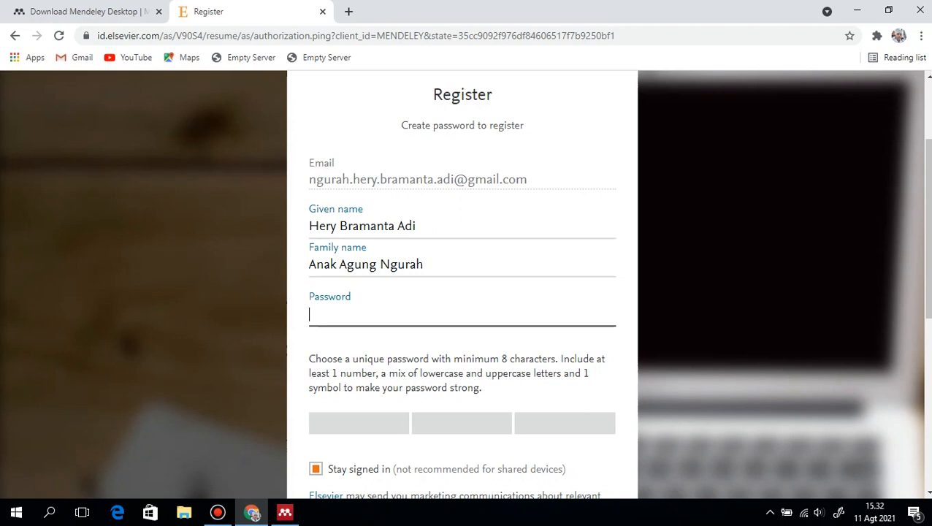
{"action": "type", "text": "a"}
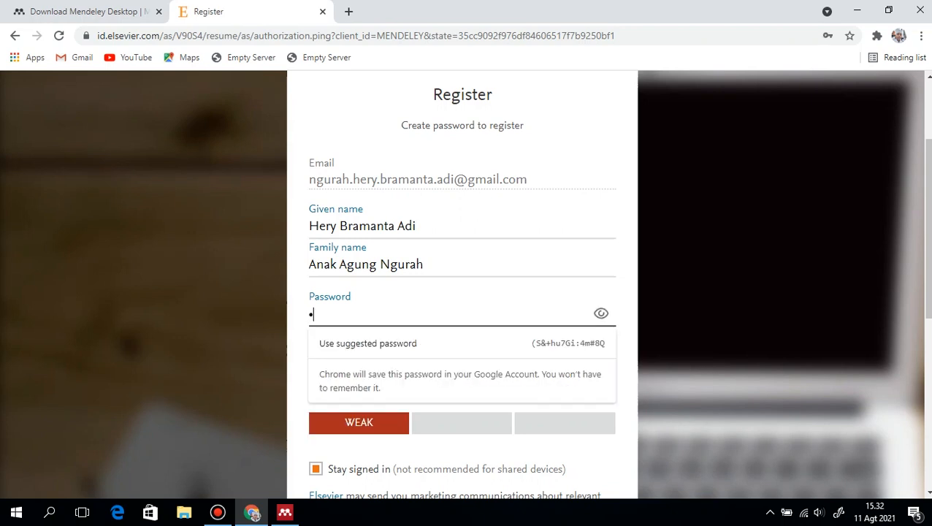
{"action": "type", "text": "bcdefghij"}
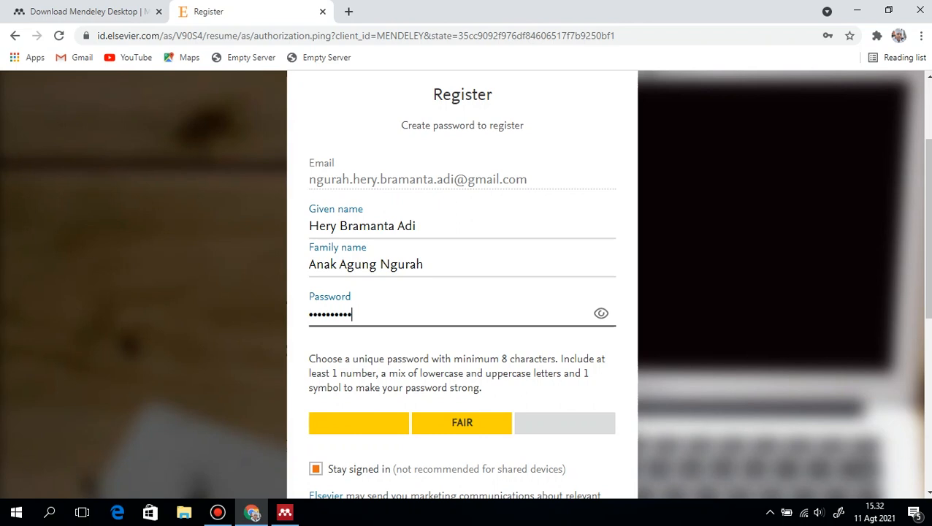
{"action": "type", "text": "klmnop"}
{"action": "scroll", "coordinate": [463, 285], "scroll_direction": "down", "scroll_amount": 2}
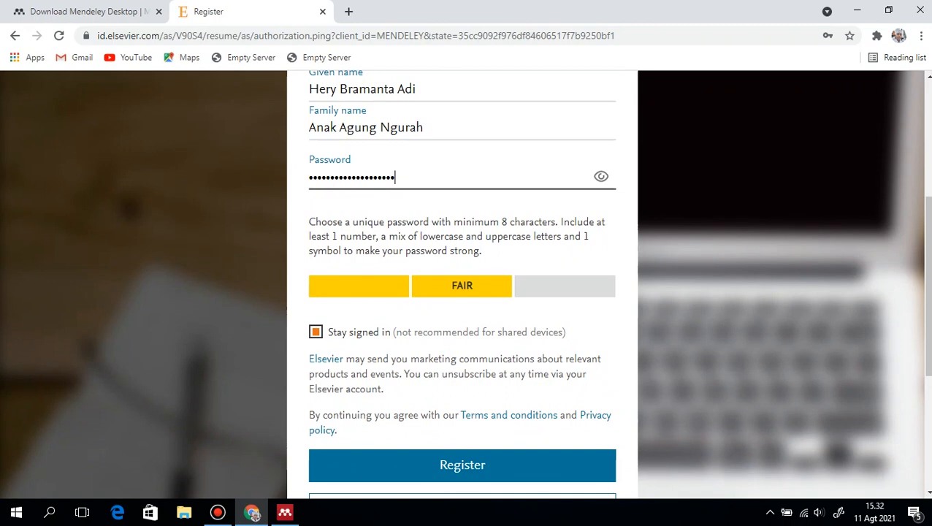
{"action": "scroll", "coordinate": [462, 285], "scroll_direction": "down", "scroll_amount": 1}
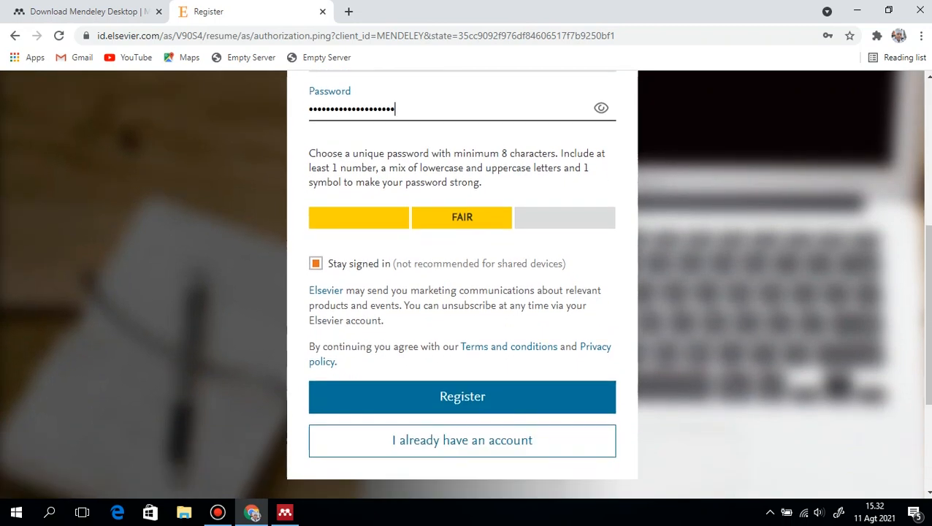
Submit the registration and continue to Mendeley without saving the password in the browser
{"action": "key", "text": "Return"}
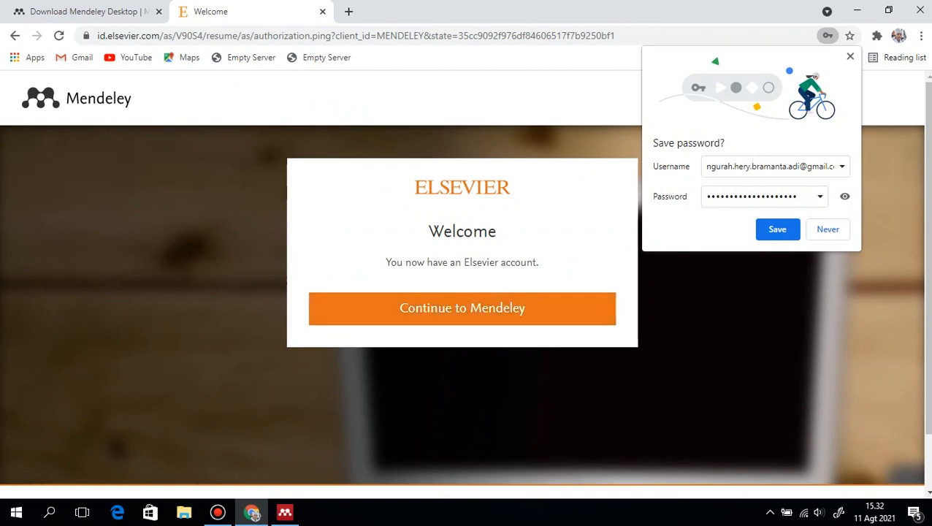
{"action": "left_click", "coordinate": [463, 308]}
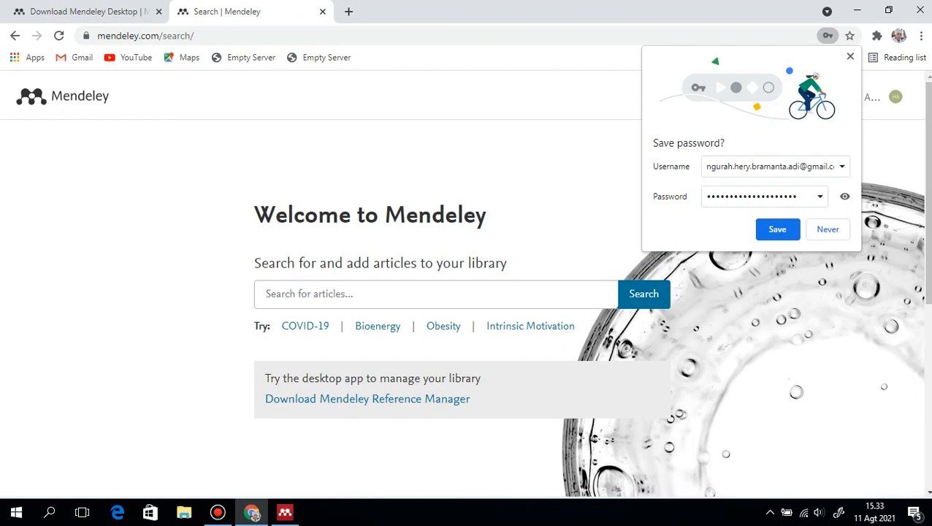
{"action": "left_click", "coordinate": [851, 56]}
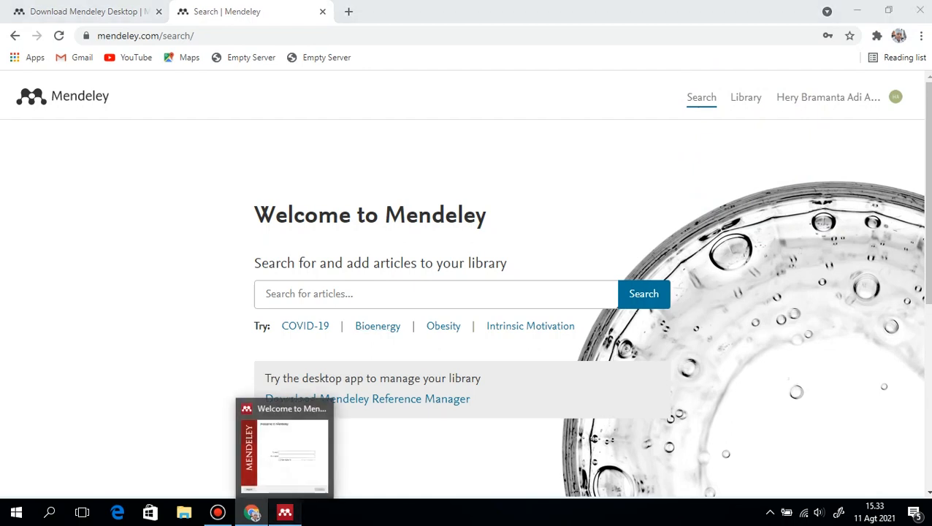
Switch to Mendeley Desktop and sign in with the registered e-mail address and account password
{"action": "left_click", "coordinate": [285, 513]}
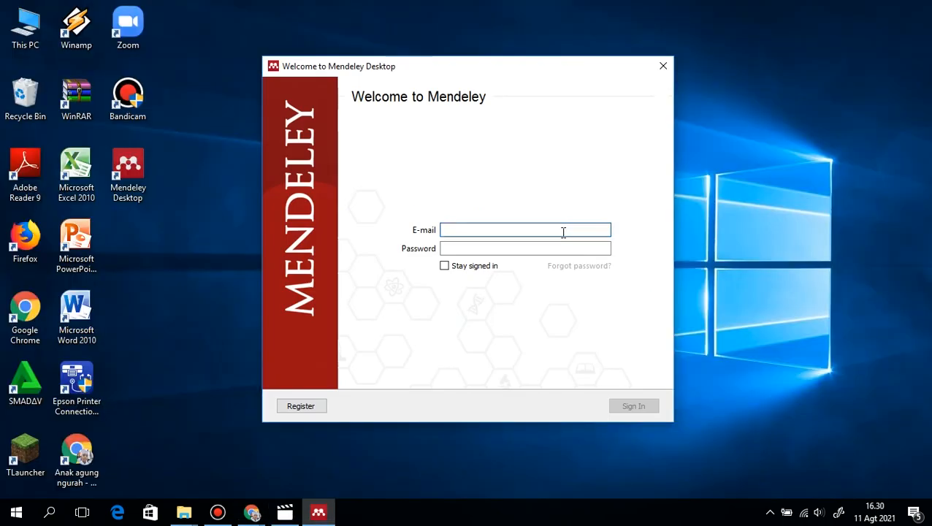
{"action": "left_click", "coordinate": [563, 232]}
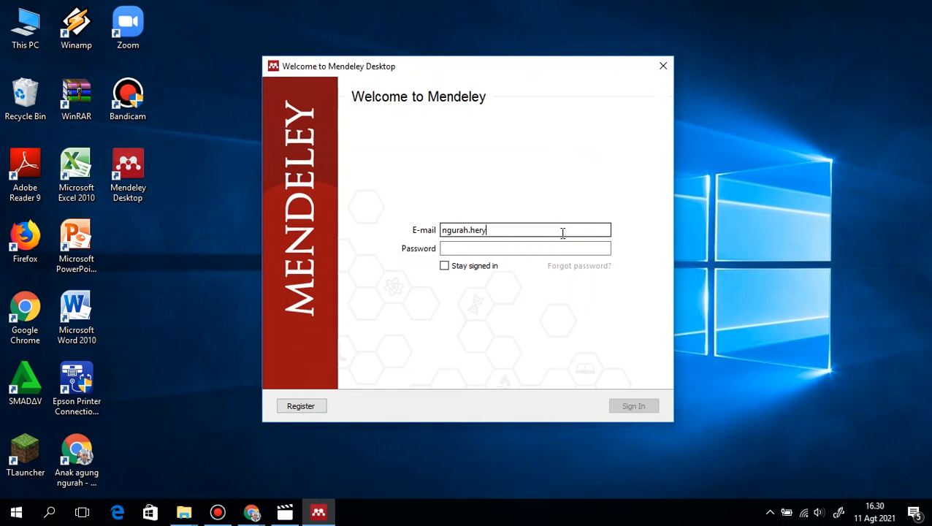
{"action": "type", "text": "i@gmail.com"}
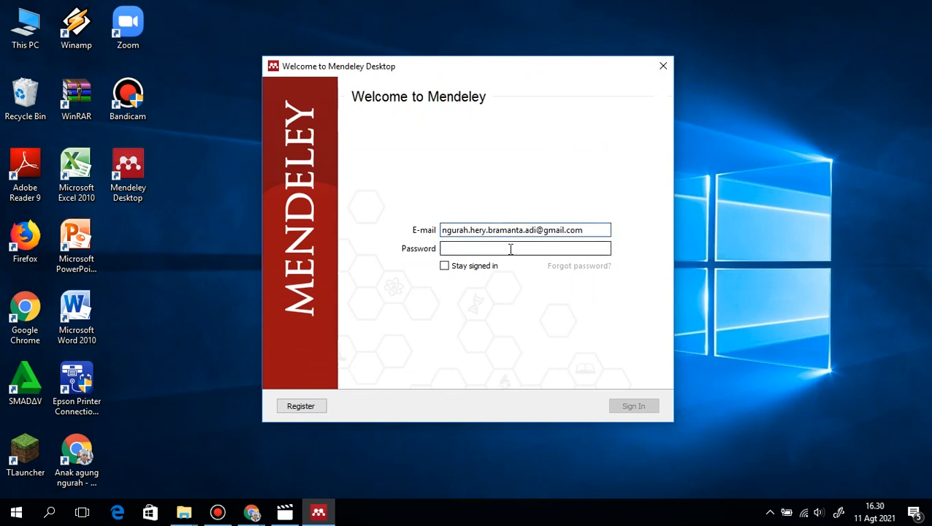
{"action": "left_click", "coordinate": [480, 248]}
{"action": "type", "text": "••"}
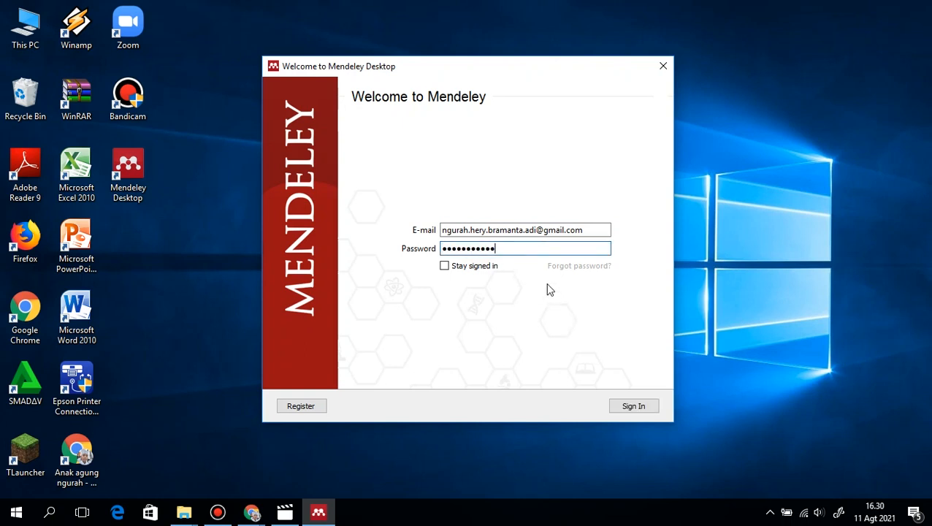
{"action": "key", "text": "BackSpace"}
{"action": "key", "text": "BackSpace"}
{"action": "key", "text": "BackSpace"}
{"action": "key", "text": "BackSpace"}
{"action": "key", "text": "BackSpace"}
{"action": "key", "text": "BackSpace"}
{"action": "key", "text": "BackSpace"}
{"action": "key", "text": "BackSpace"}
{"action": "key", "text": "BackSpace"}
{"action": "key", "text": "BackSpace"}
{"action": "key", "text": "BackSpace"}
{"action": "type", "text": "•"}
{"action": "left_click", "coordinate": [645, 403]}
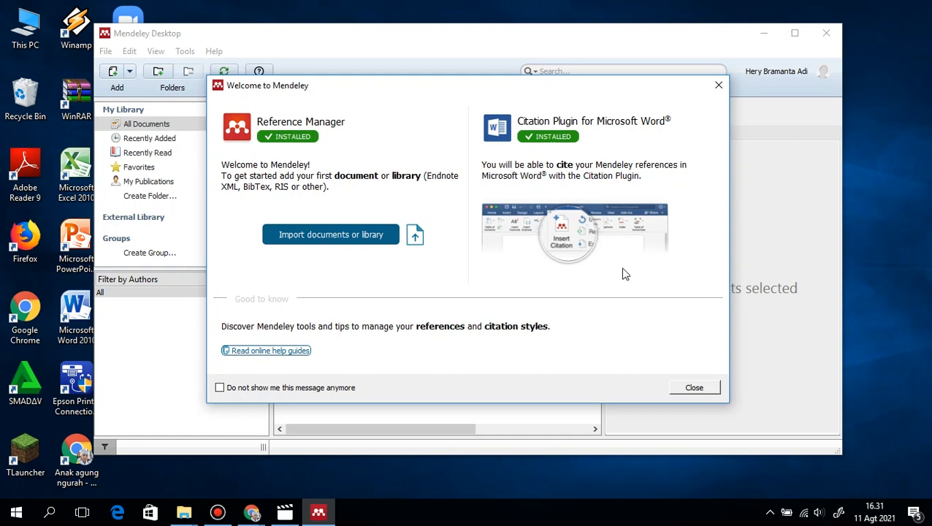
Close the welcome message and go through the introductory tour of adding documents, storage and help until it is finished
{"action": "left_click", "coordinate": [692, 389]}
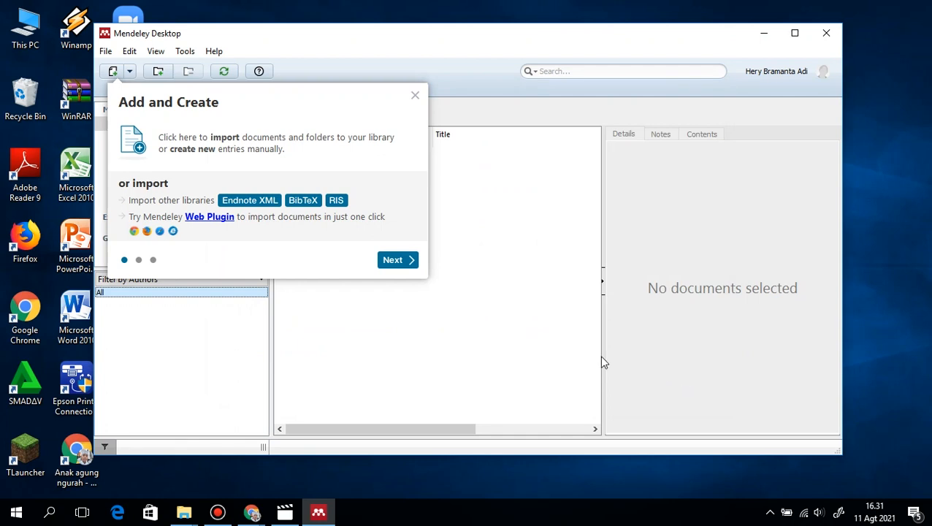
{"action": "left_click", "coordinate": [400, 262]}
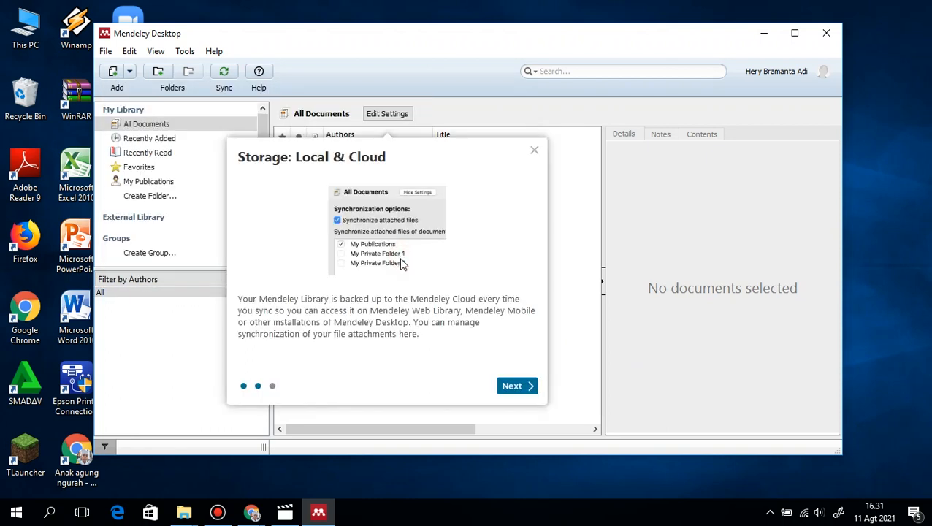
{"action": "left_click", "coordinate": [514, 390]}
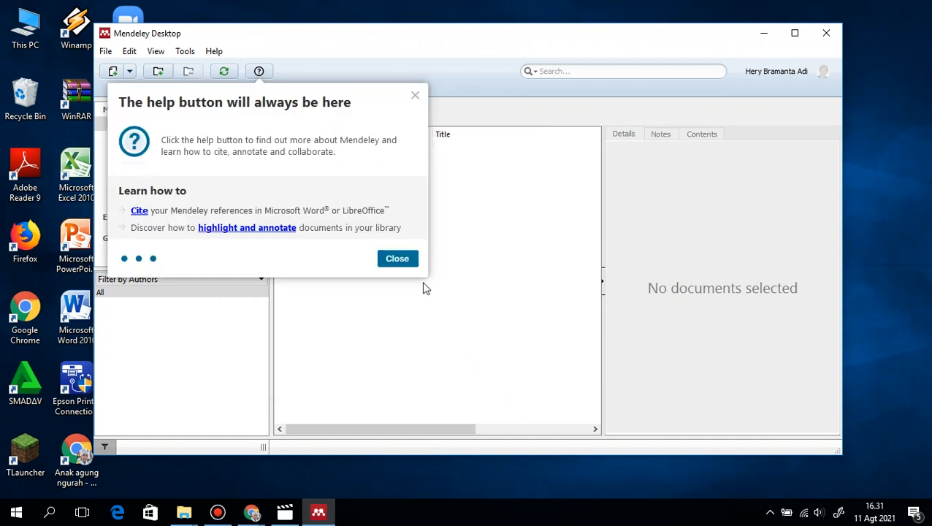
{"action": "left_click", "coordinate": [402, 260]}
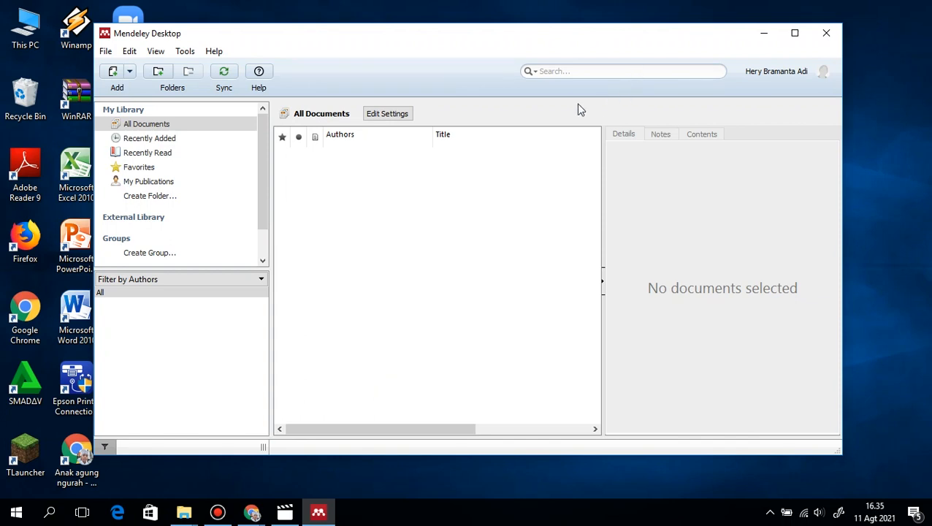
Import the second article listed in the JURNAL folder on USB Drive (D:) into the library
{"action": "left_click", "coordinate": [113, 73]}
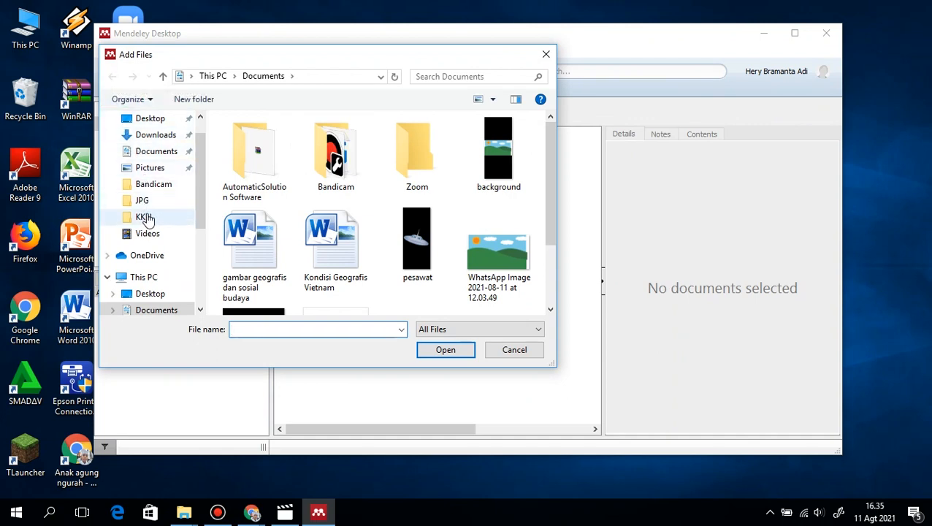
{"action": "scroll", "coordinate": [147, 221], "scroll_direction": "down", "scroll_amount": 3}
{"action": "left_click", "coordinate": [156, 261]}
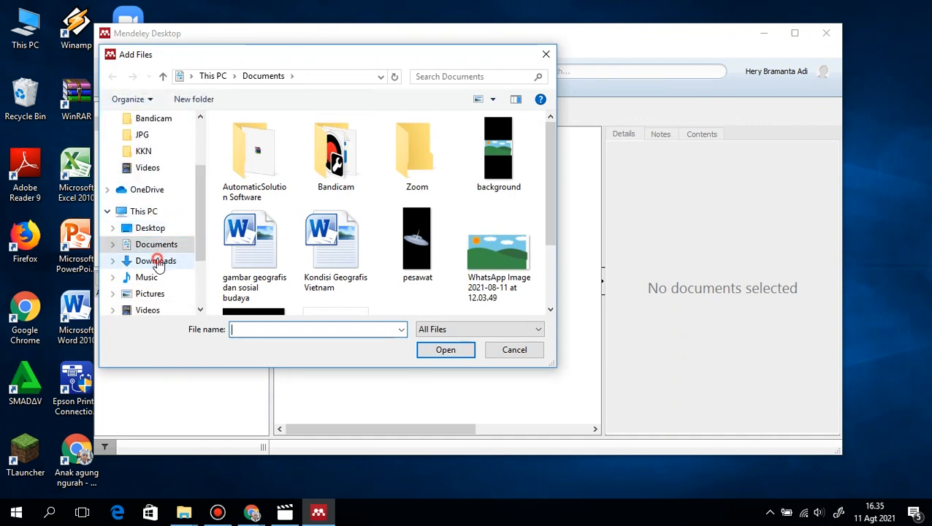
{"action": "scroll", "coordinate": [165, 256], "scroll_direction": "down", "scroll_amount": 3}
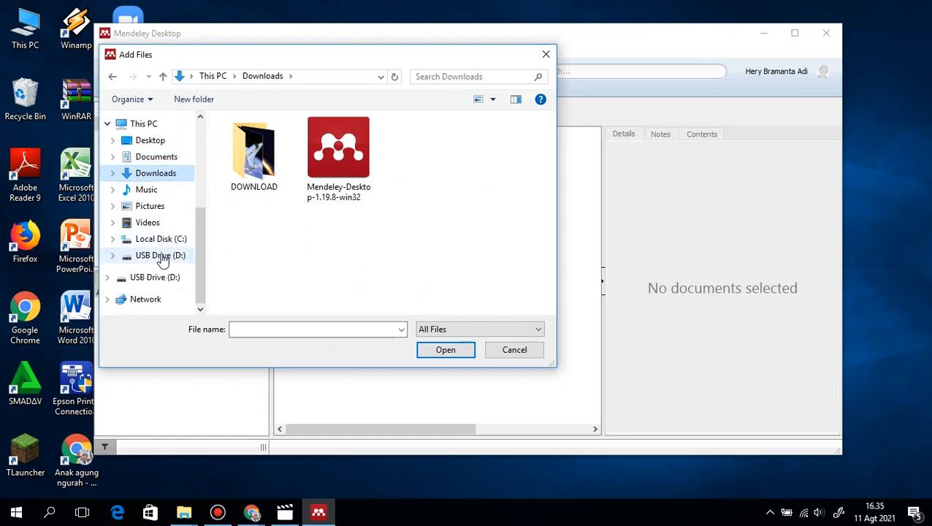
{"action": "left_click", "coordinate": [160, 256]}
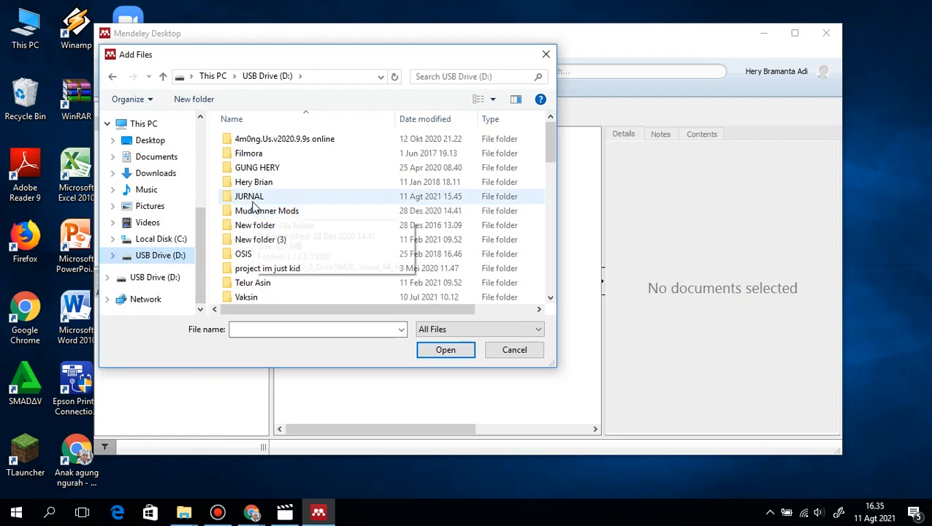
{"action": "double_click", "coordinate": [249, 198]}
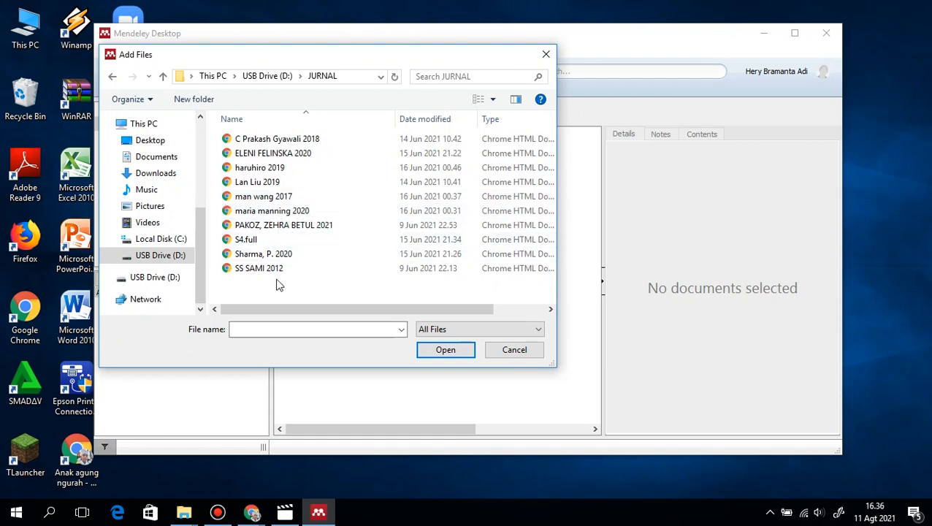
{"action": "left_click", "coordinate": [276, 156]}
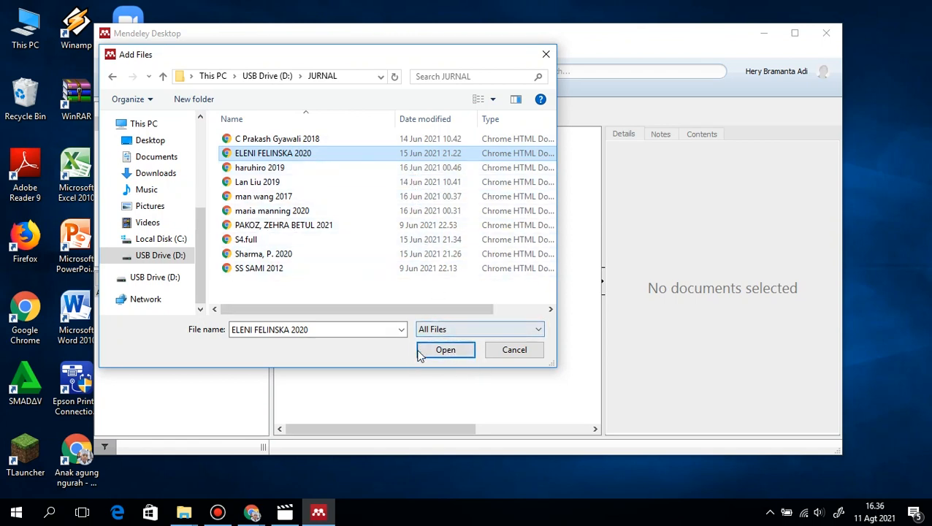
{"action": "left_click", "coordinate": [442, 353]}
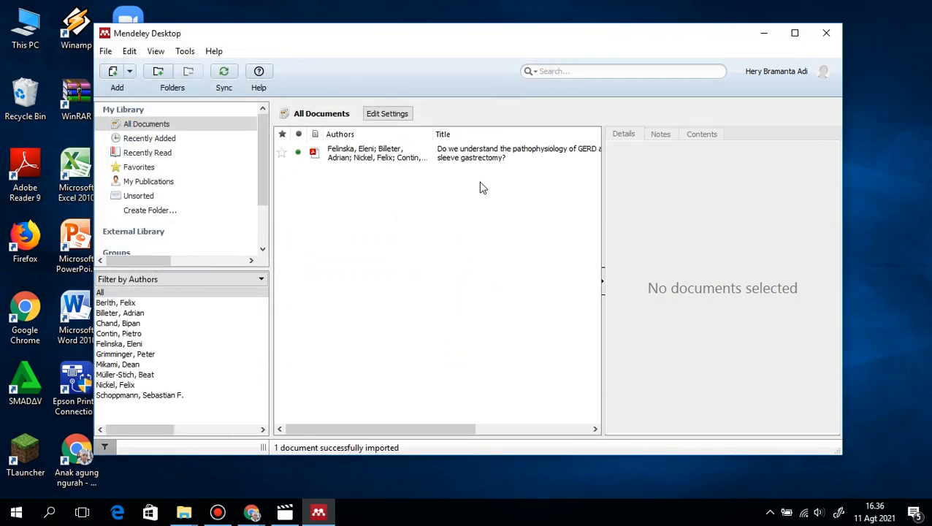
Review the imported article's details, from journal and abstract through keywords, catalog IDs and attached file
{"action": "left_click", "coordinate": [481, 152]}
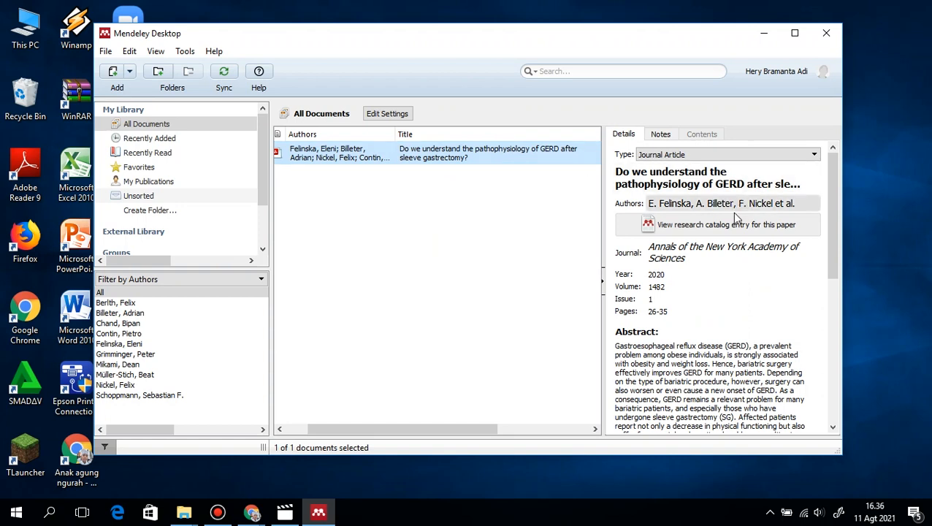
{"action": "scroll", "coordinate": [730, 227], "scroll_direction": "down", "scroll_amount": 1}
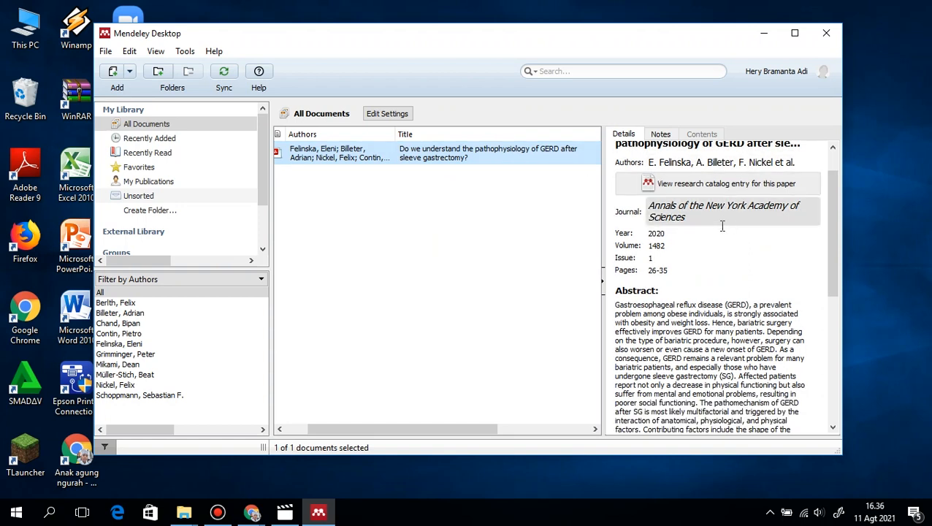
{"action": "scroll", "coordinate": [722, 226], "scroll_direction": "down", "scroll_amount": 7}
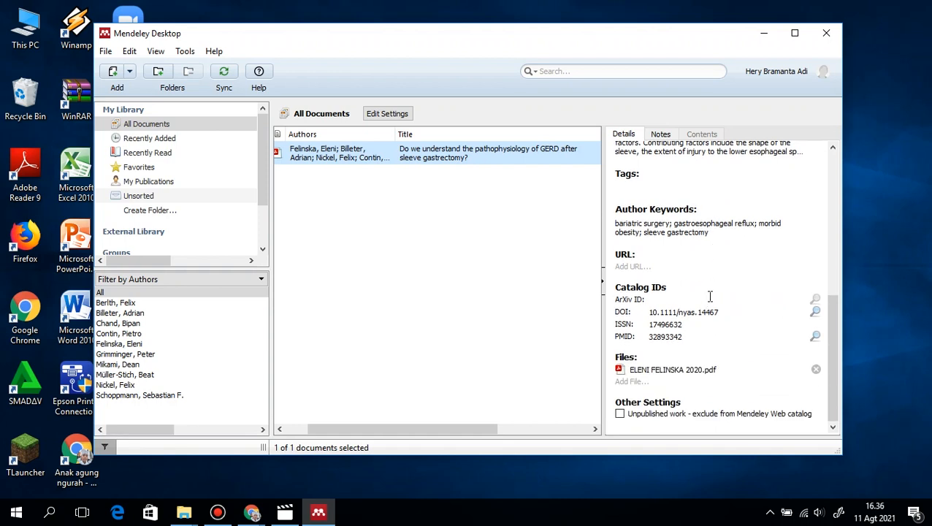
{"action": "scroll", "coordinate": [712, 294], "scroll_direction": "up", "scroll_amount": 6}
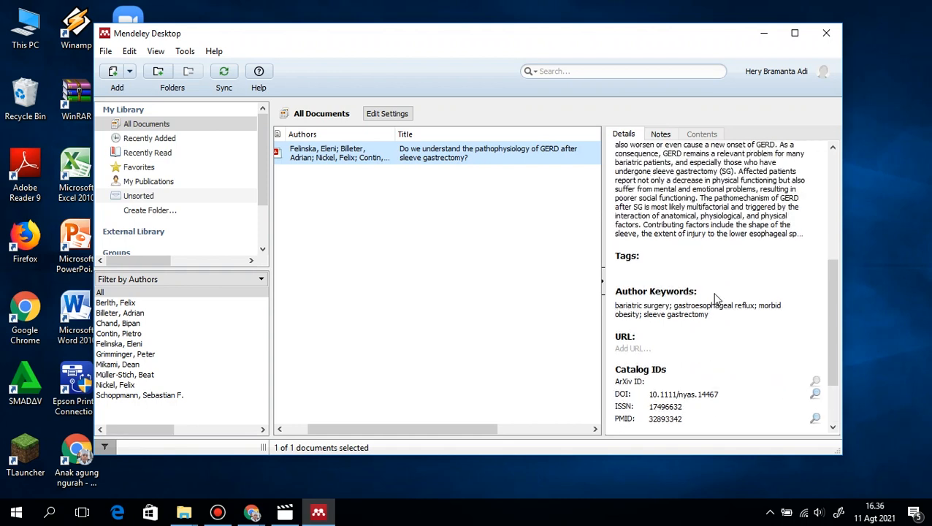
{"action": "scroll", "coordinate": [713, 264], "scroll_direction": "up", "scroll_amount": 2}
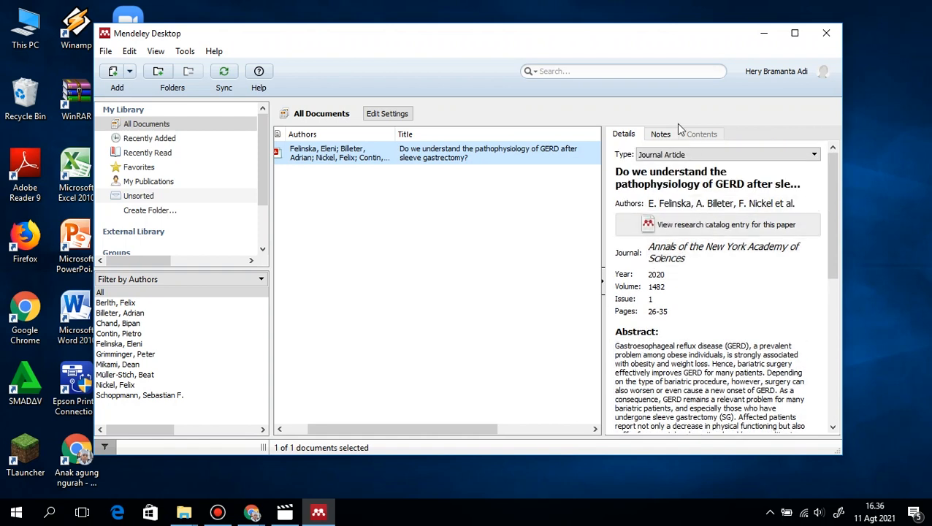
Minimise Mendeley Desktop, start Microsoft Word 2010 and go to the Pendahuluan section of the article document
{"action": "left_click", "coordinate": [765, 36]}
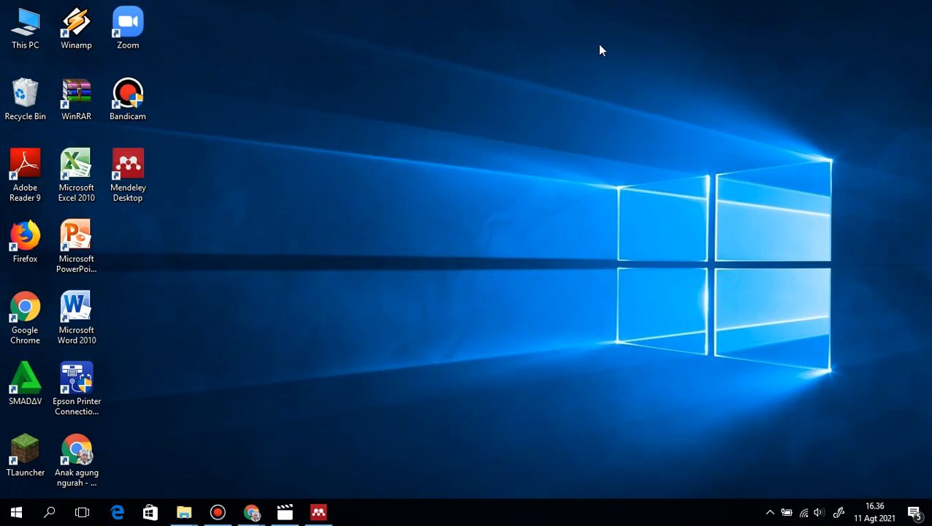
{"action": "double_click", "coordinate": [73, 308]}
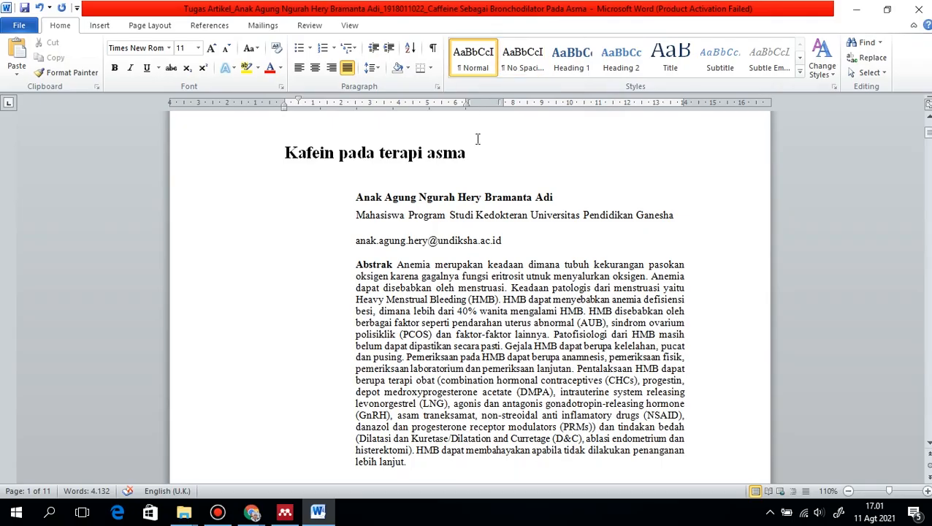
{"action": "scroll", "coordinate": [478, 139], "scroll_direction": "down", "scroll_amount": 20}
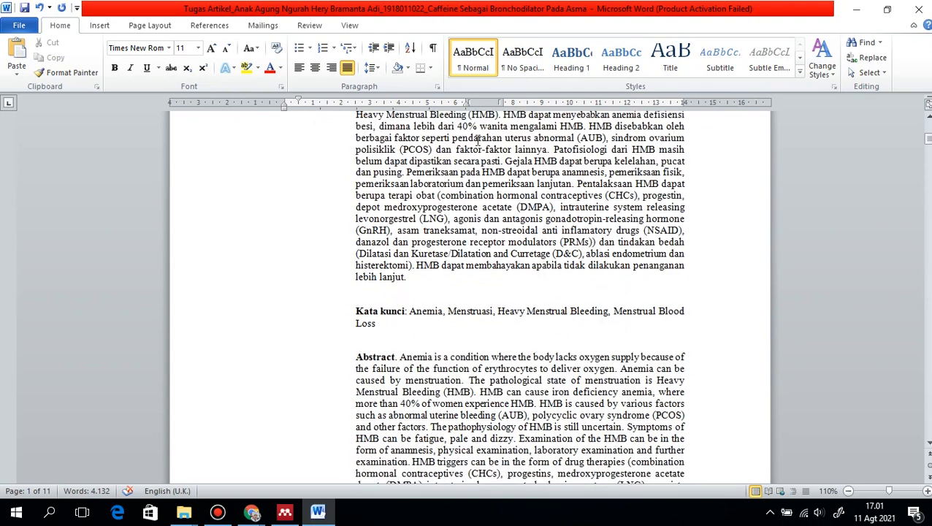
{"action": "scroll", "coordinate": [474, 144], "scroll_direction": "down", "scroll_amount": 4}
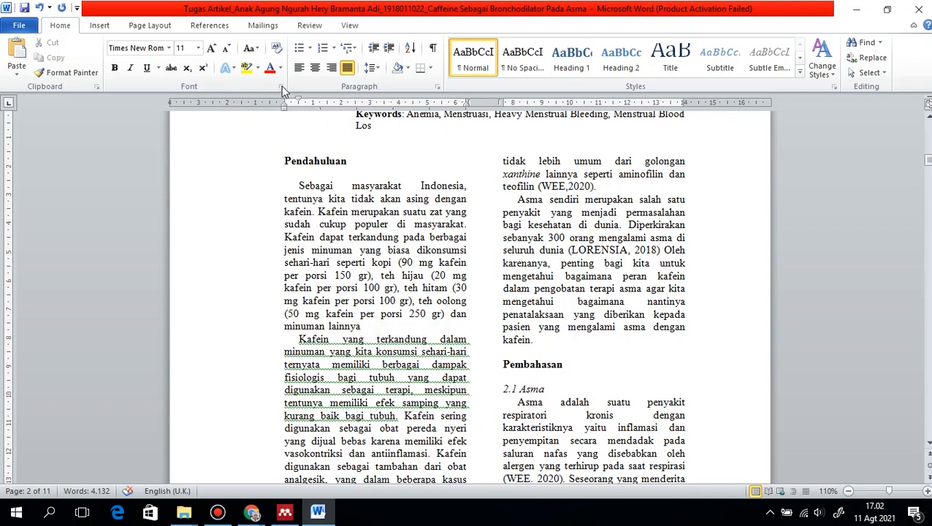
Start a Mendeley citation at the end of the first Pendahuluan paragraph and go to Mendeley to choose its source
{"action": "left_click", "coordinate": [231, 25]}
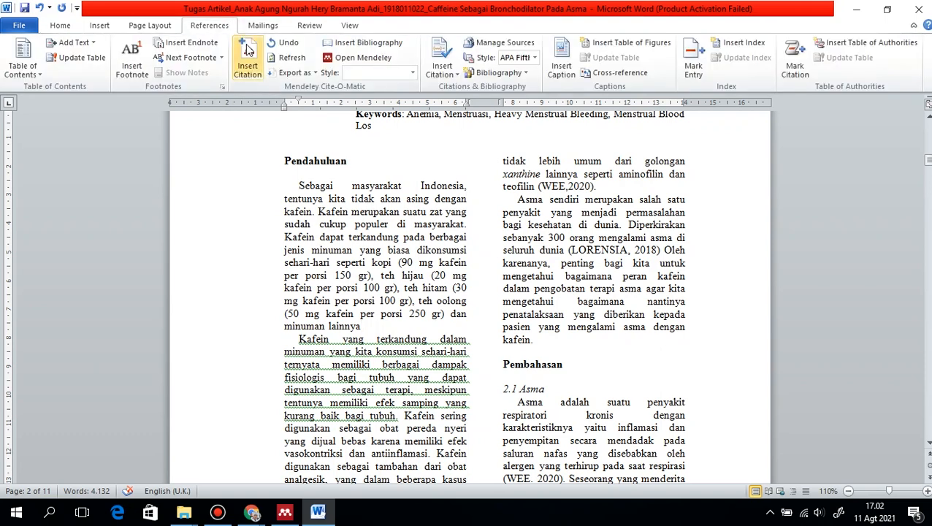
{"action": "left_click", "coordinate": [249, 66]}
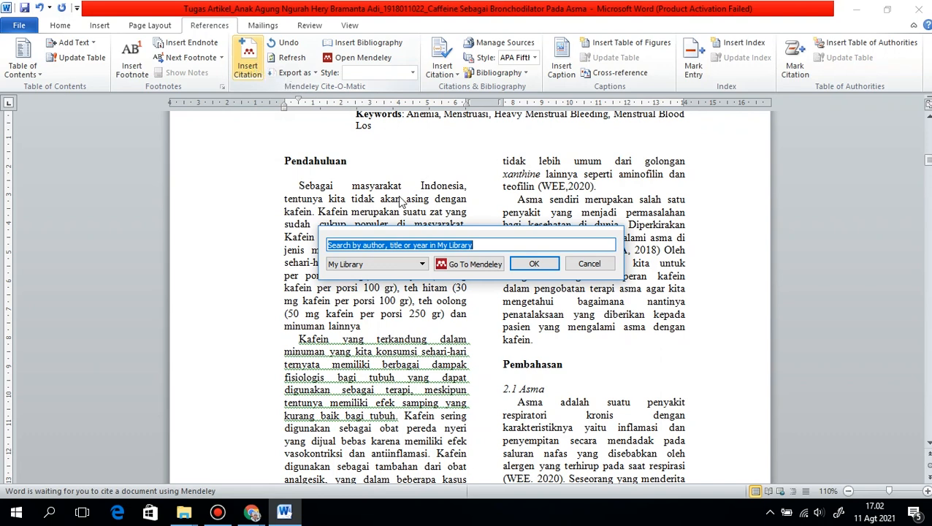
{"action": "left_click", "coordinate": [479, 247]}
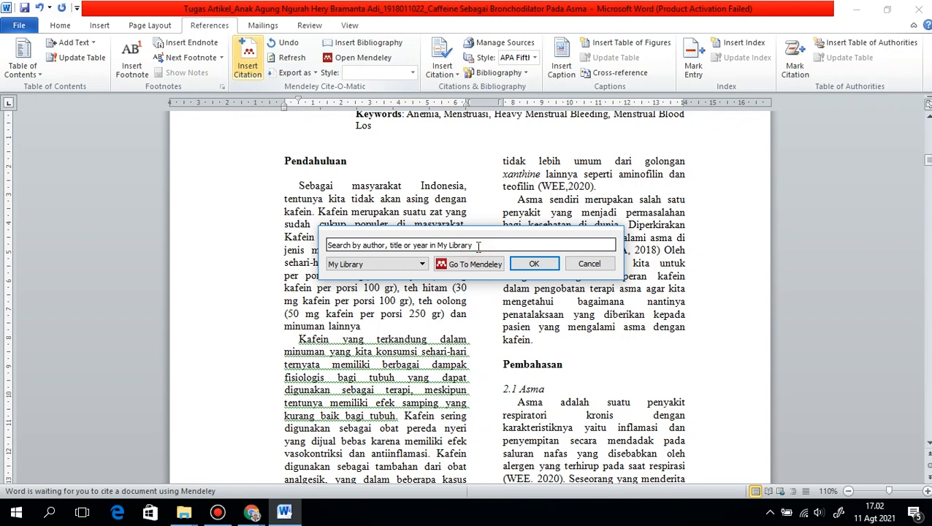
{"action": "left_click", "coordinate": [409, 264]}
{"action": "left_click", "coordinate": [406, 265]}
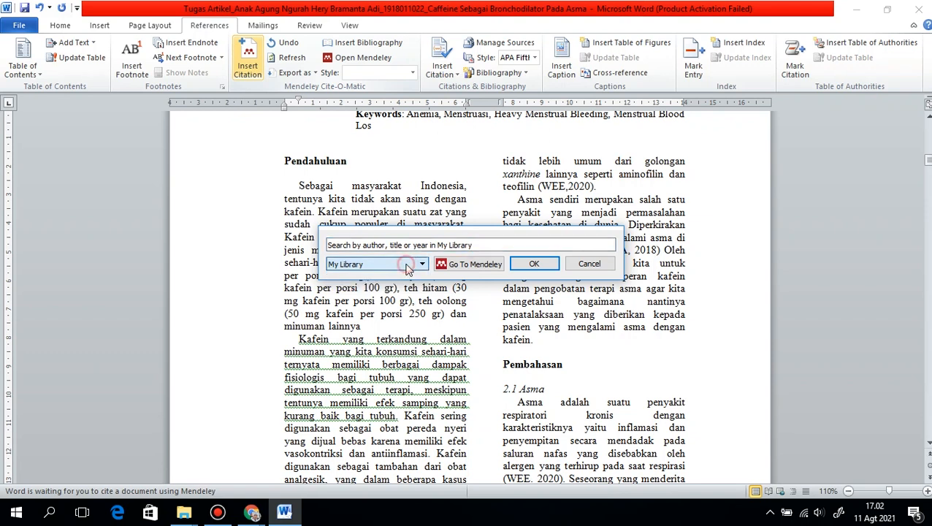
{"action": "left_click", "coordinate": [486, 247]}
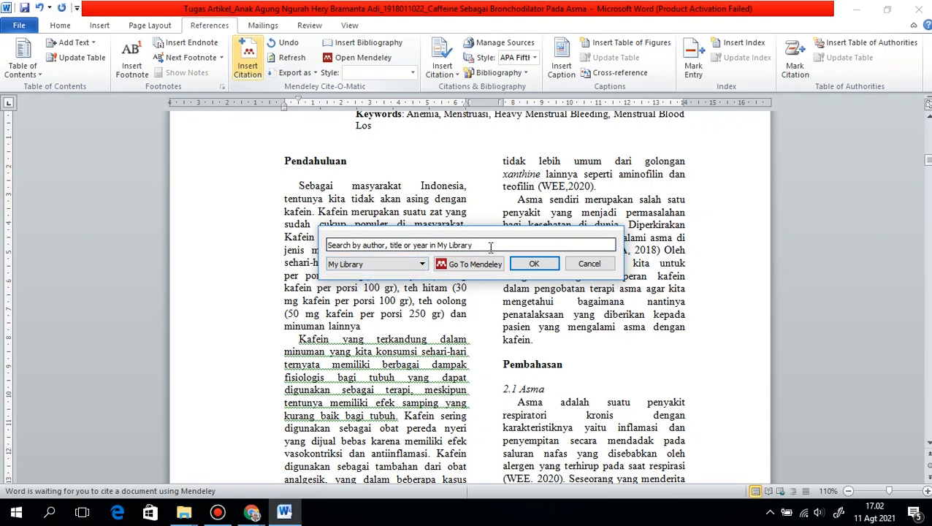
{"action": "left_click", "coordinate": [486, 265]}
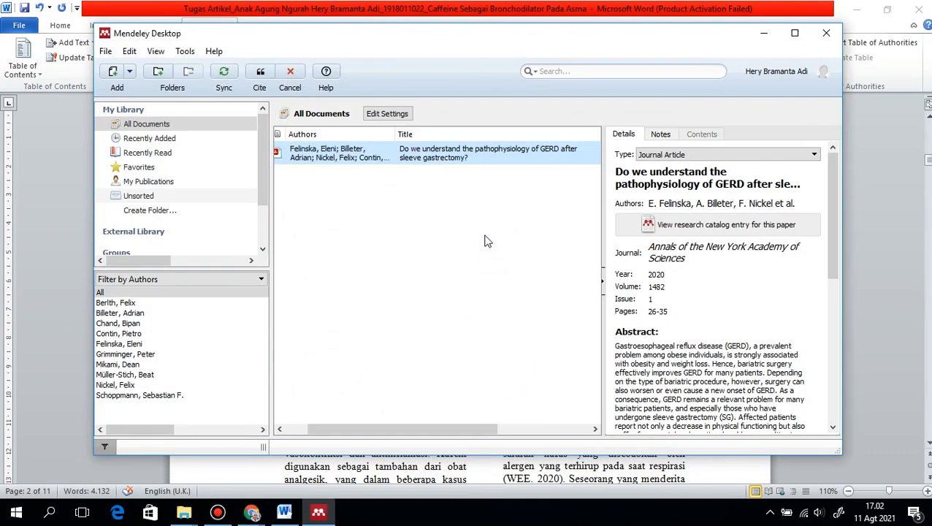
Open the GERD after sleeve gastrectomy article, cite it in Word and import the document's missing references into the existing My Library folder
{"action": "double_click", "coordinate": [453, 151]}
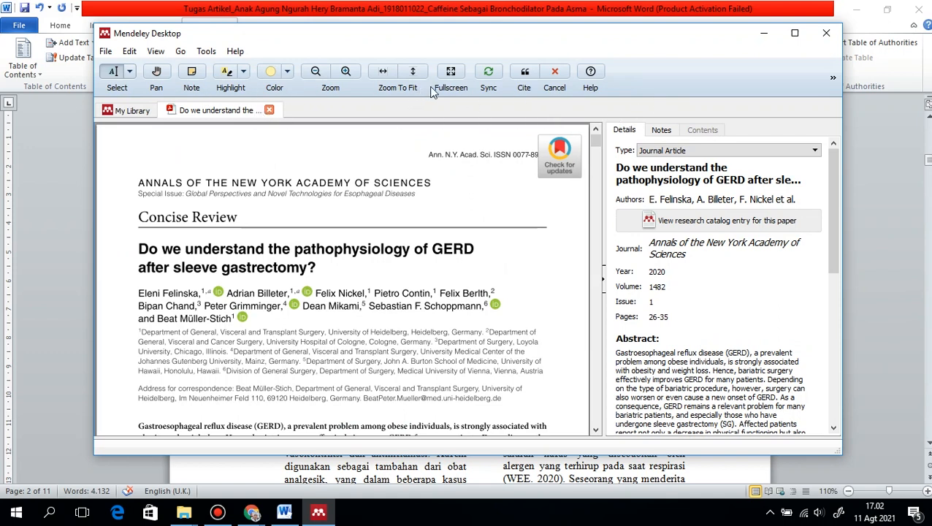
{"action": "left_click", "coordinate": [530, 76]}
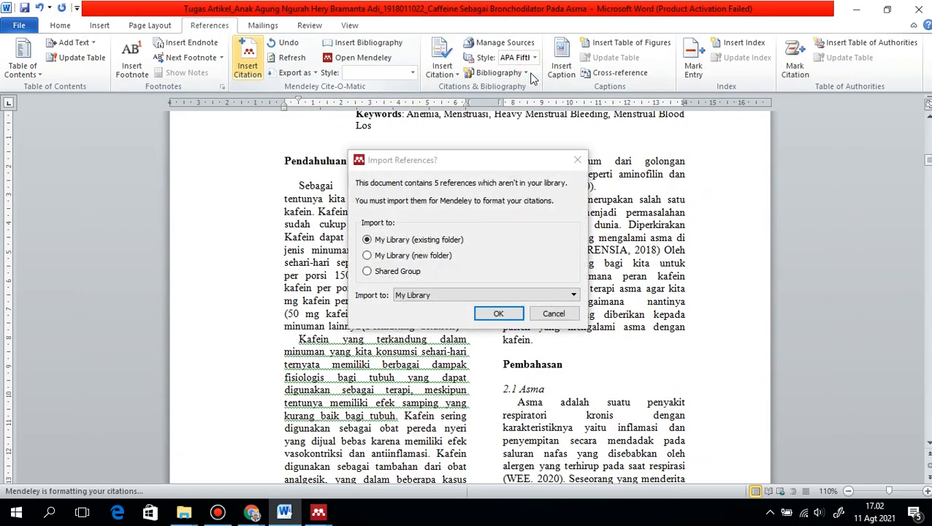
{"action": "left_click", "coordinate": [499, 315]}
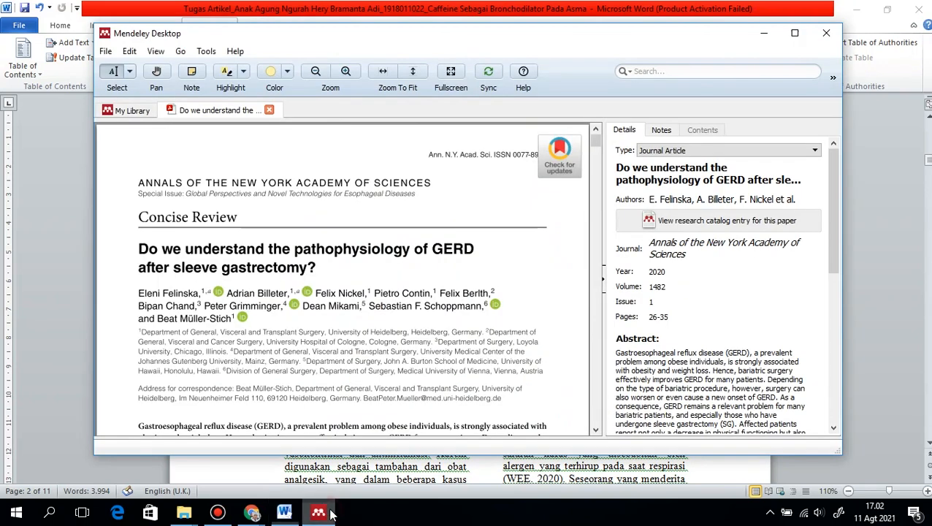
Check the citation against the article's details in Mendeley Desktop, and in Word add a space before it and a full stop after it
{"action": "left_click", "coordinate": [330, 511]}
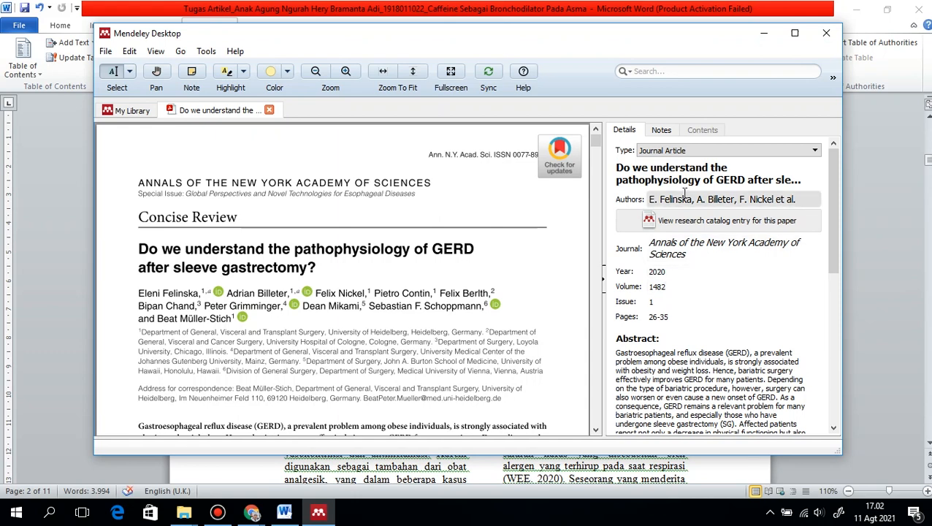
{"action": "left_click", "coordinate": [765, 33]}
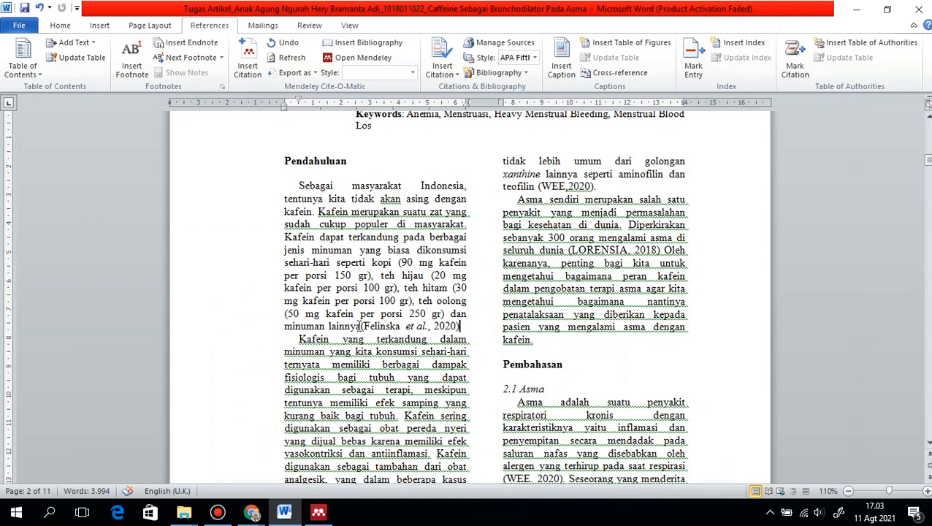
{"action": "left_click", "coordinate": [361, 327]}
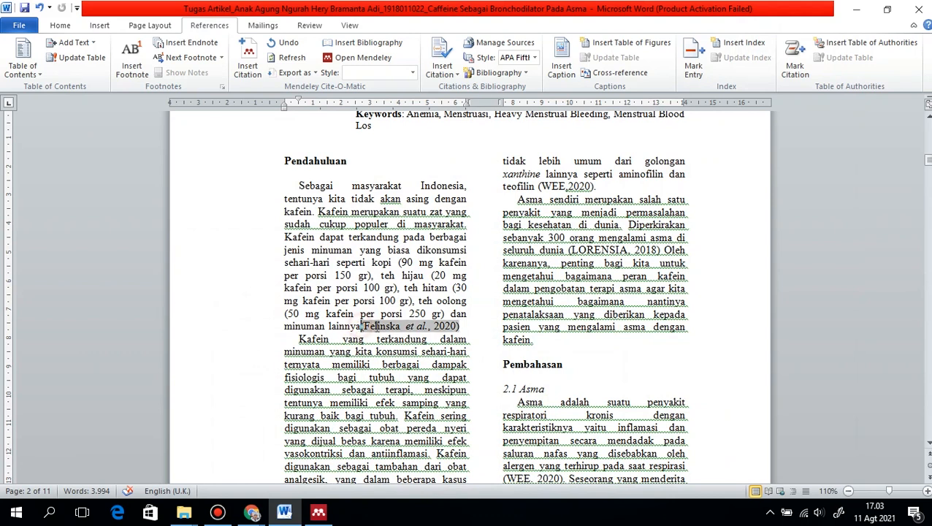
{"action": "left_click", "coordinate": [475, 326]}
{"action": "type", "text": "."}
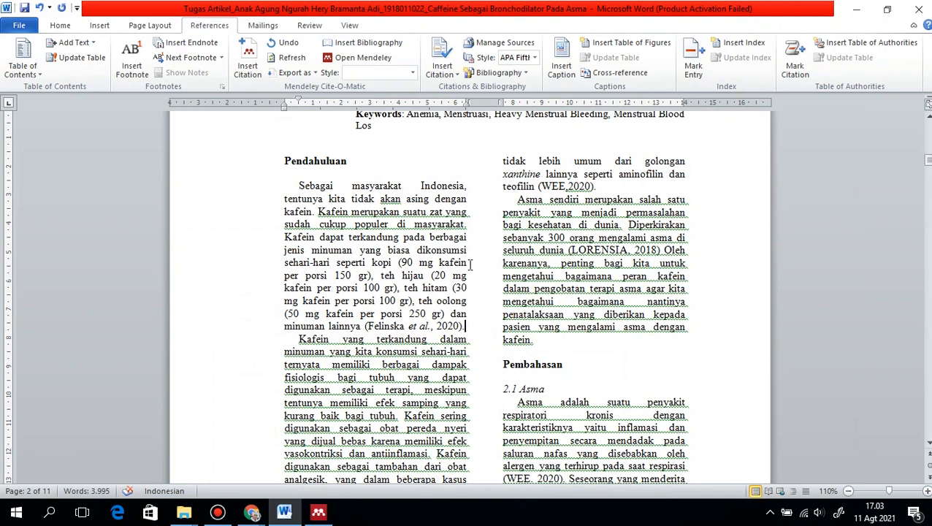
Switch the first citation's style through American Political Science Association, American Psychological Association 7th edition, American Sociological Association 6th edition and Cite Them Right 10th edition - Harvard
{"action": "left_click", "coordinate": [437, 326]}
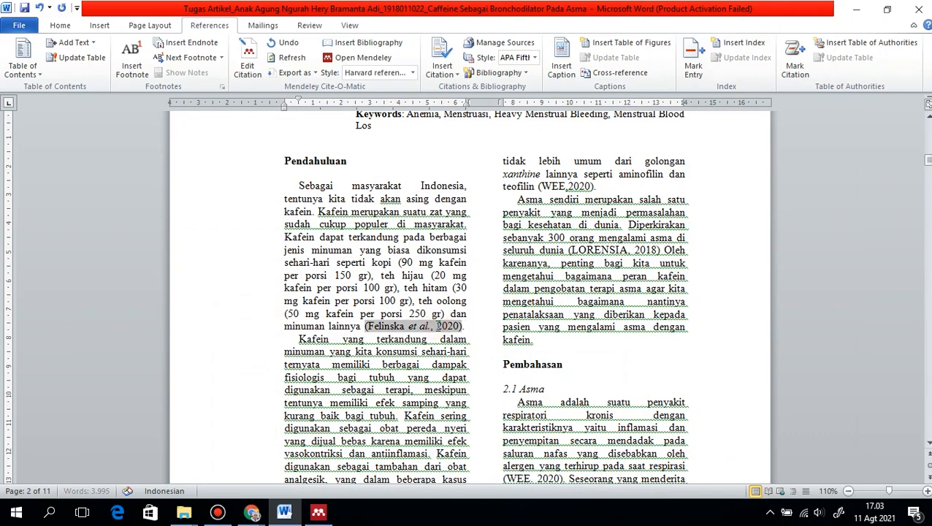
{"action": "left_click", "coordinate": [414, 73]}
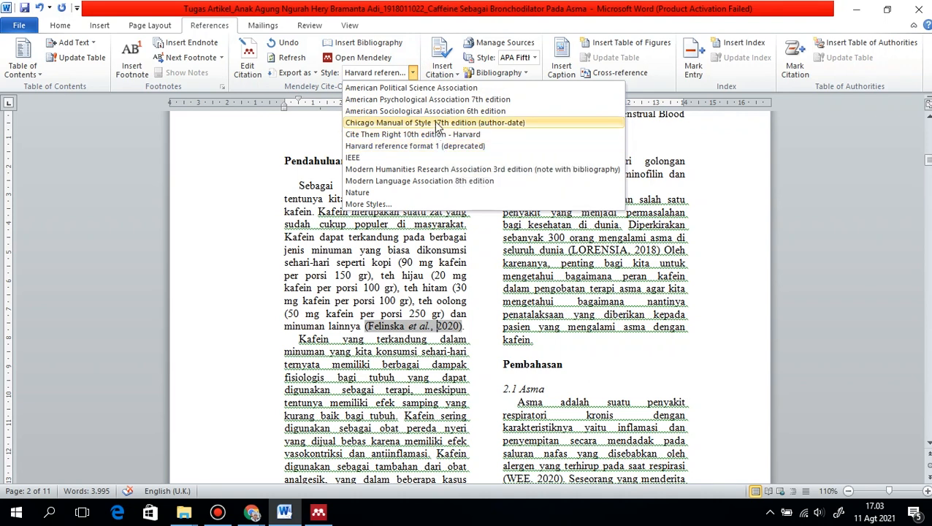
{"action": "left_click", "coordinate": [433, 90]}
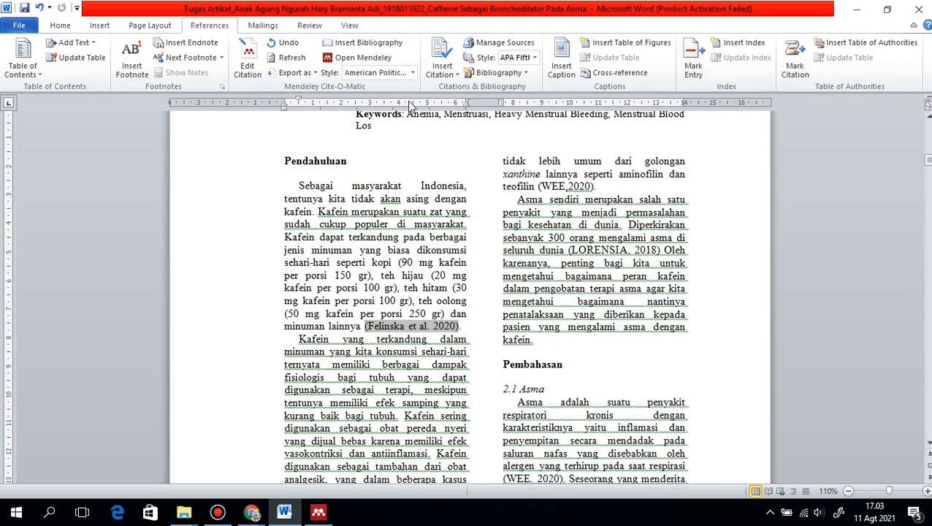
{"action": "left_click", "coordinate": [413, 74]}
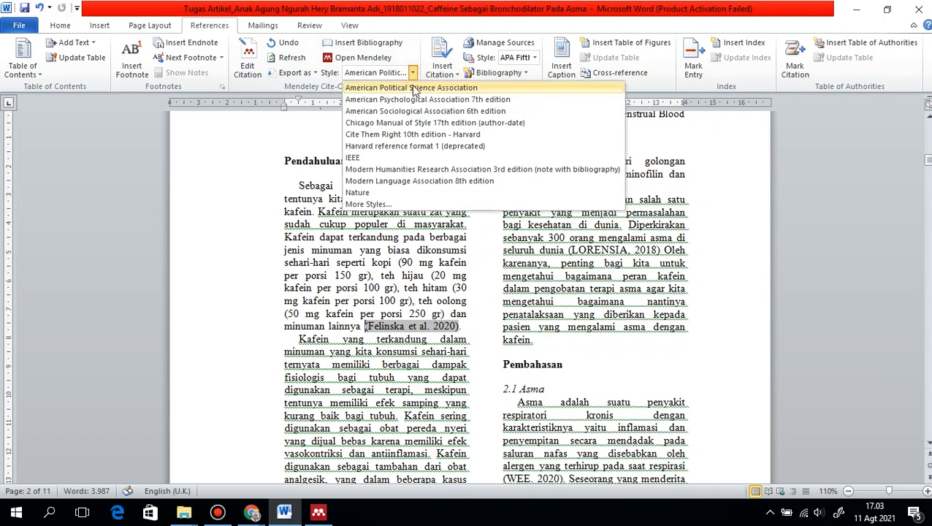
{"action": "left_click", "coordinate": [416, 100]}
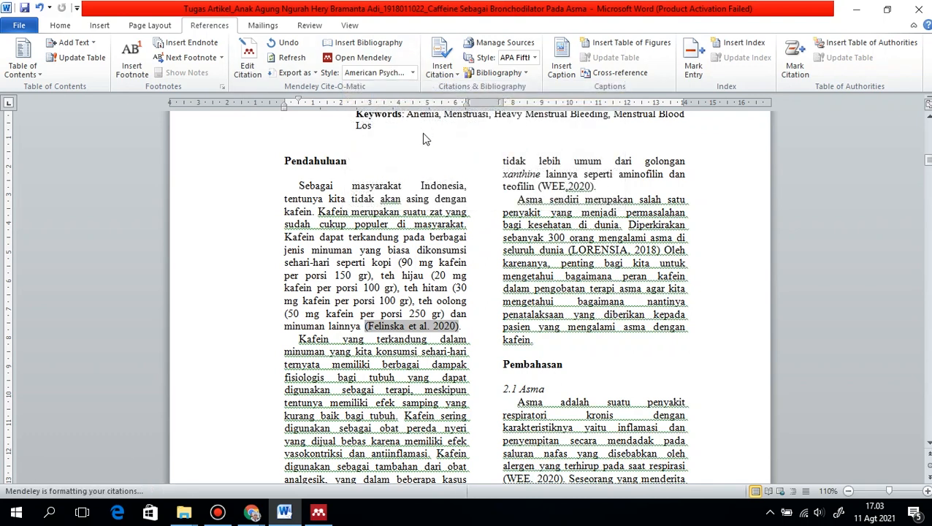
{"action": "left_click", "coordinate": [413, 73]}
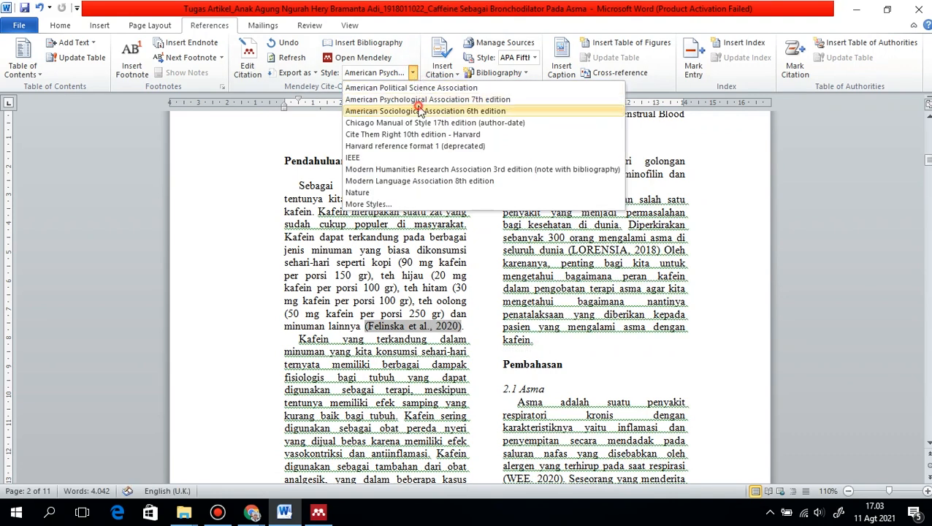
{"action": "left_click", "coordinate": [420, 111]}
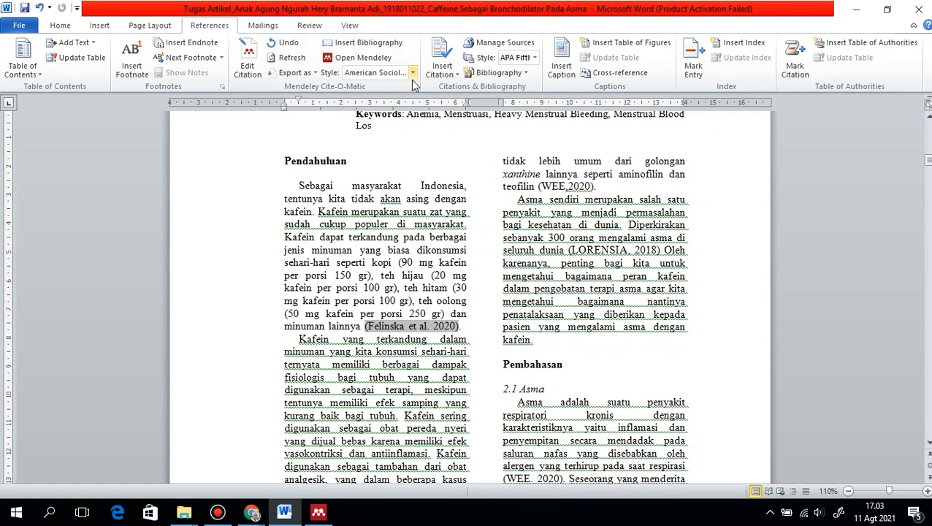
{"action": "left_click", "coordinate": [413, 73]}
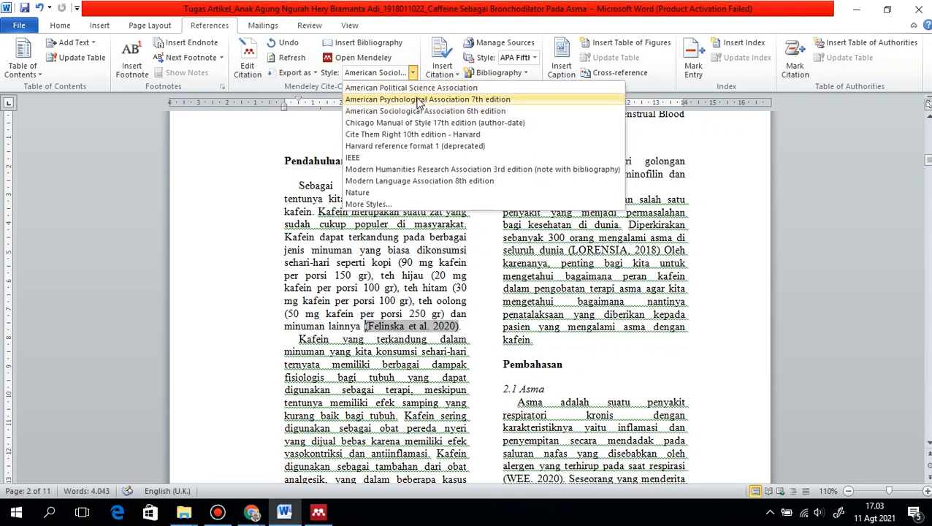
{"action": "left_click", "coordinate": [422, 134]}
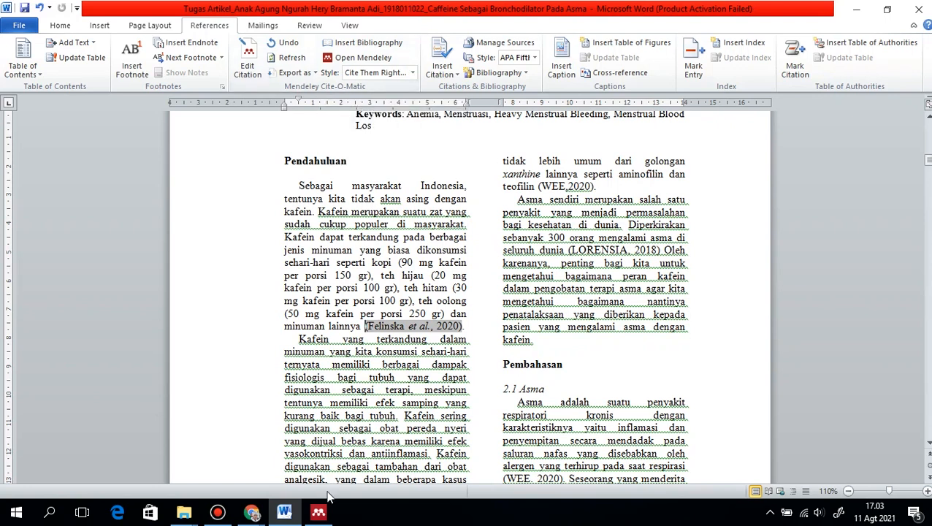
{"action": "left_click", "coordinate": [208, 512]}
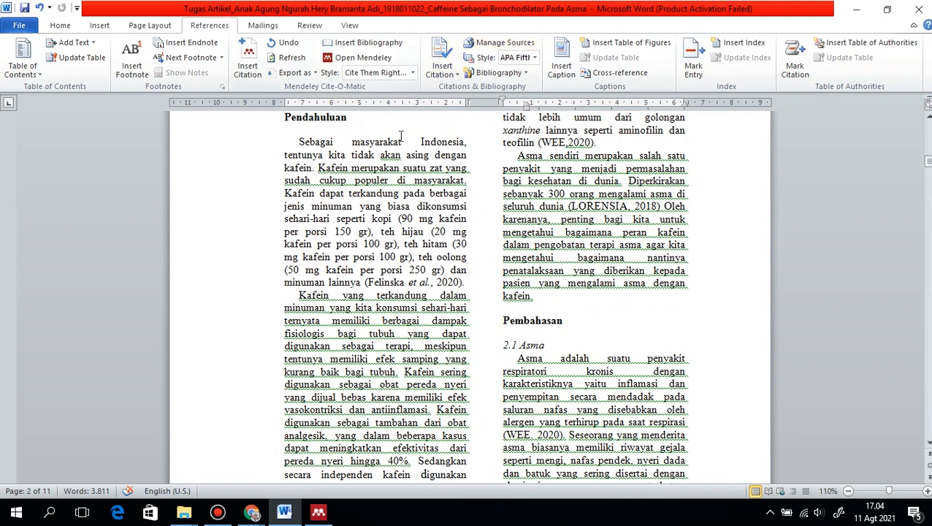
Remove the full stop directly after "berat badan" at the end of the second Pendahuluan paragraph
{"action": "scroll", "coordinate": [406, 283], "scroll_direction": "down", "scroll_amount": 7}
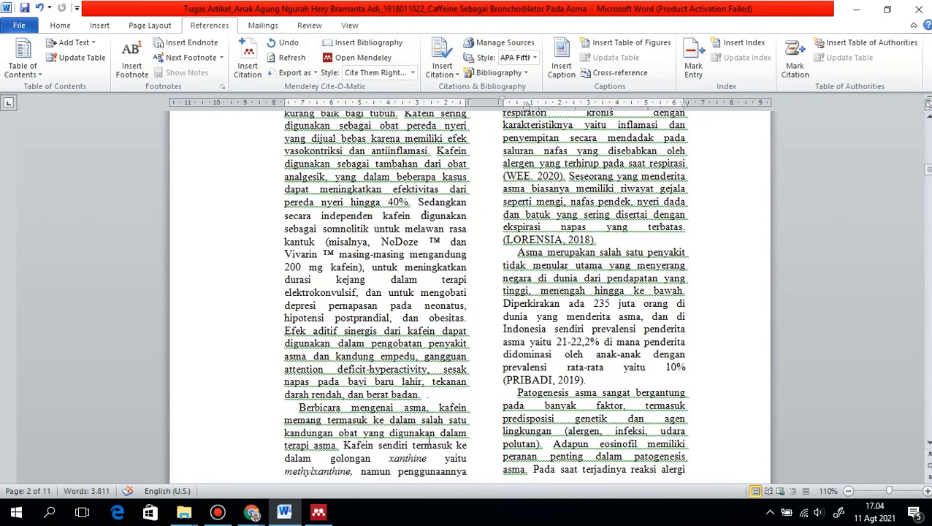
{"action": "left_click", "coordinate": [422, 395]}
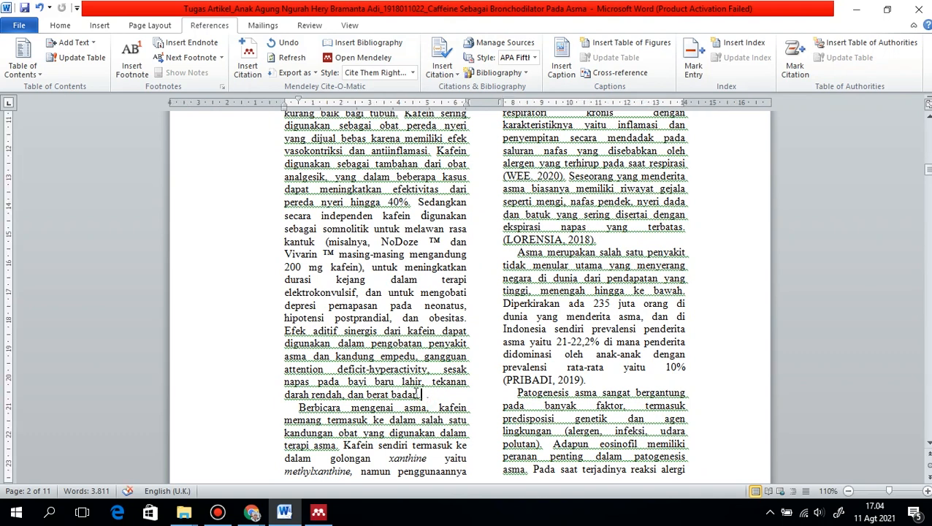
{"action": "key", "text": "Delete"}
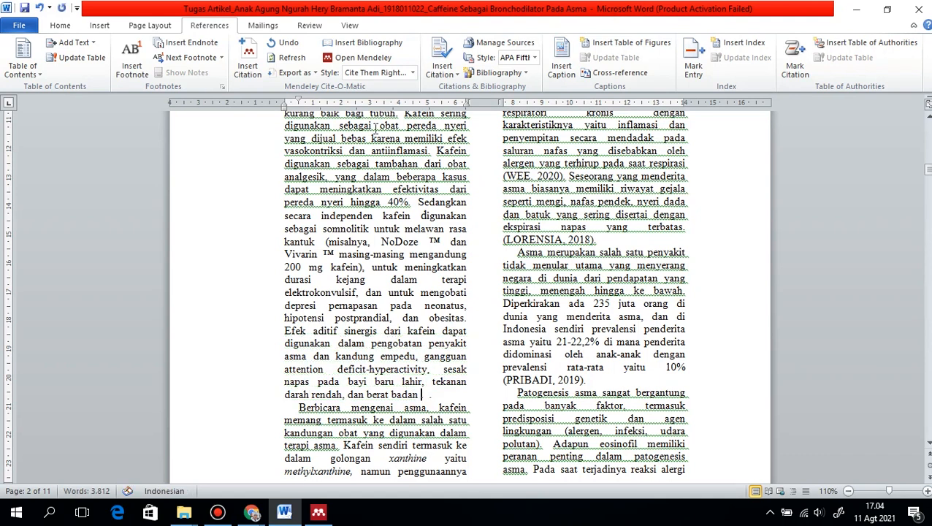
Insert a Mendeley citation of the GERD after sleeve gastrectomy article after "berat badan", searching My Library for "fel"
{"action": "left_click", "coordinate": [248, 59]}
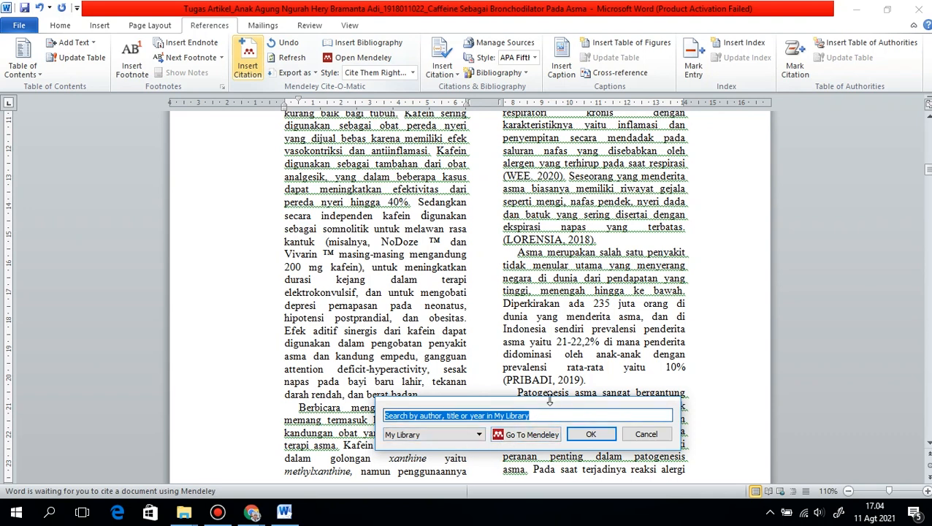
{"action": "type", "text": "fel"}
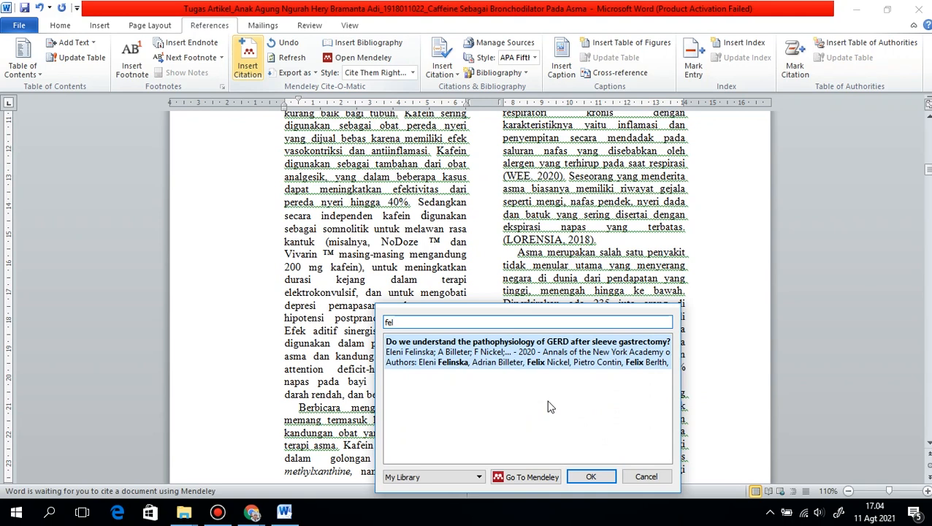
{"action": "left_click", "coordinate": [531, 356]}
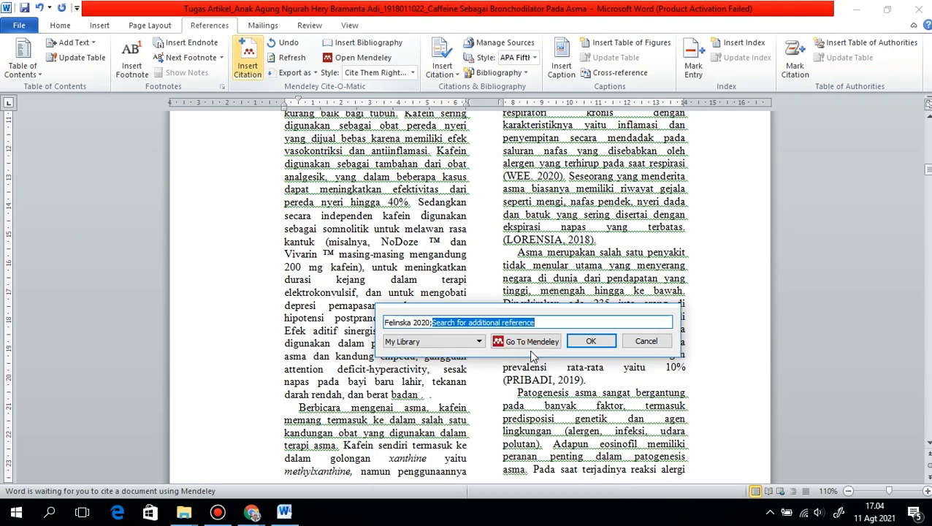
{"action": "left_click", "coordinate": [578, 343]}
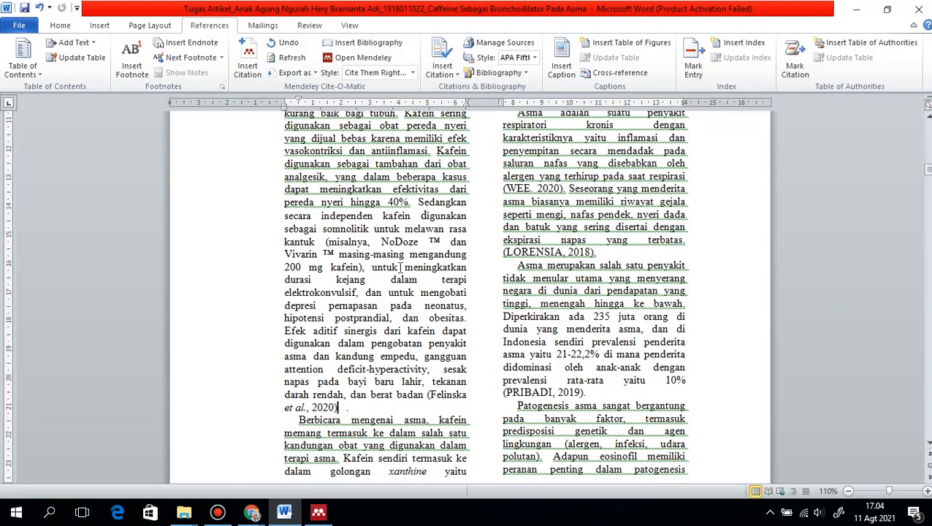
{"action": "scroll", "coordinate": [396, 298], "scroll_direction": "up", "scroll_amount": 3}
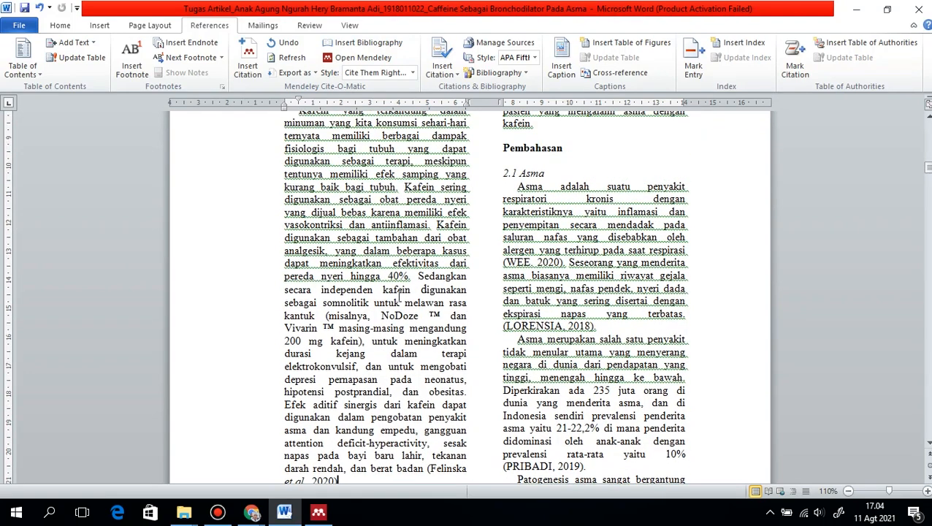
{"action": "scroll", "coordinate": [399, 293], "scroll_direction": "down", "scroll_amount": 3}
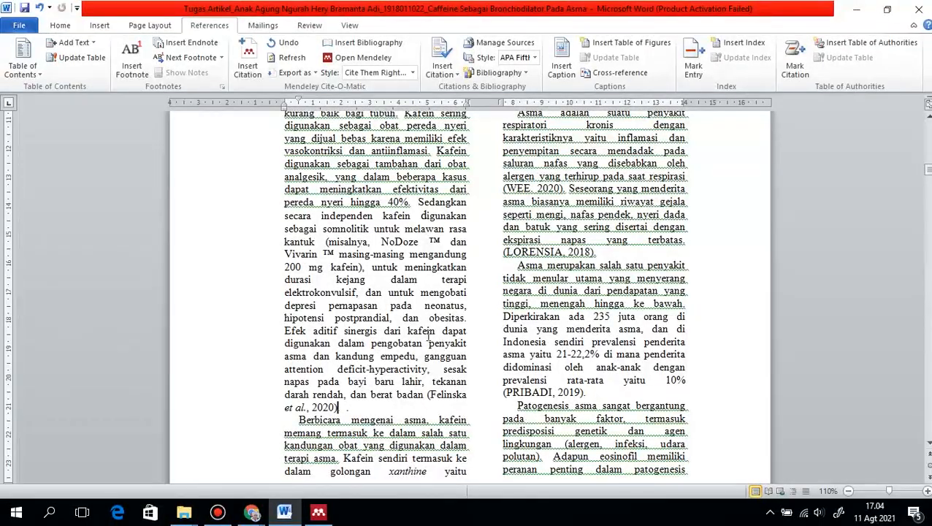
Replace the citation after "berat badan" with one combining the GERD article (search "fel") and the 2018 Hematologic Considerations article (search "anem")
{"action": "key", "text": "BackSpace"}
{"action": "key", "text": "BackSpace"}
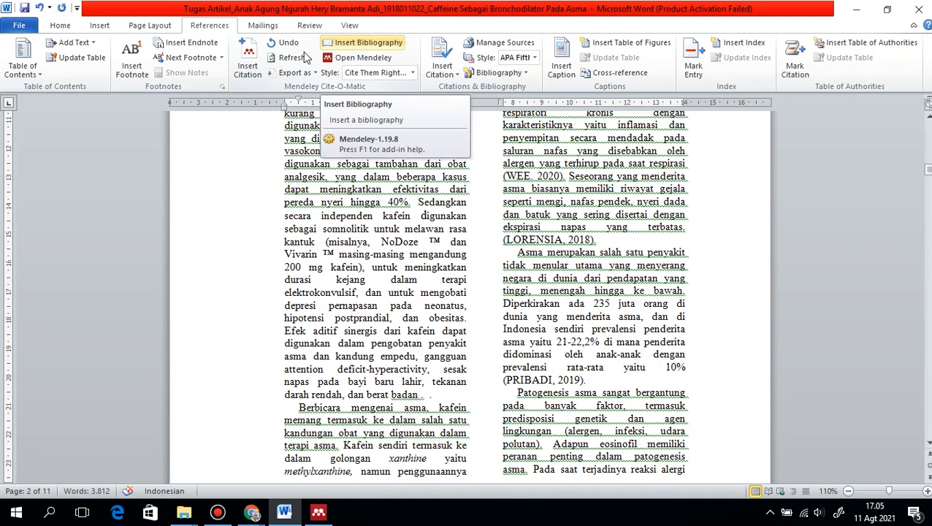
{"action": "left_click", "coordinate": [257, 55]}
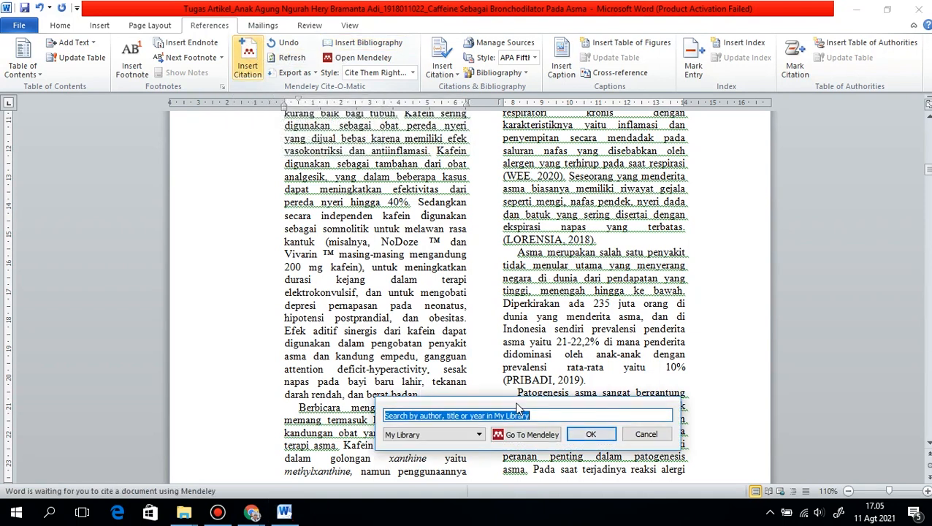
{"action": "type", "text": "f"}
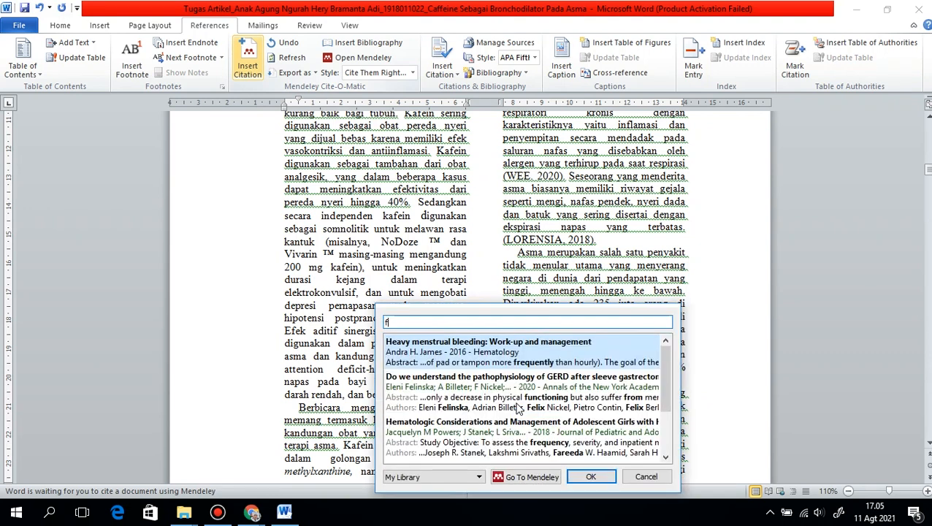
{"action": "type", "text": "el"}
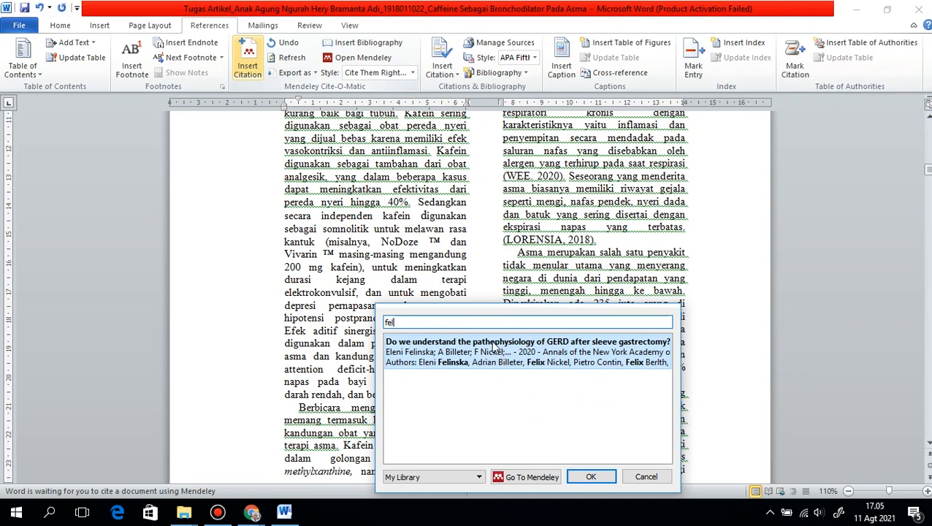
{"action": "left_click", "coordinate": [490, 357]}
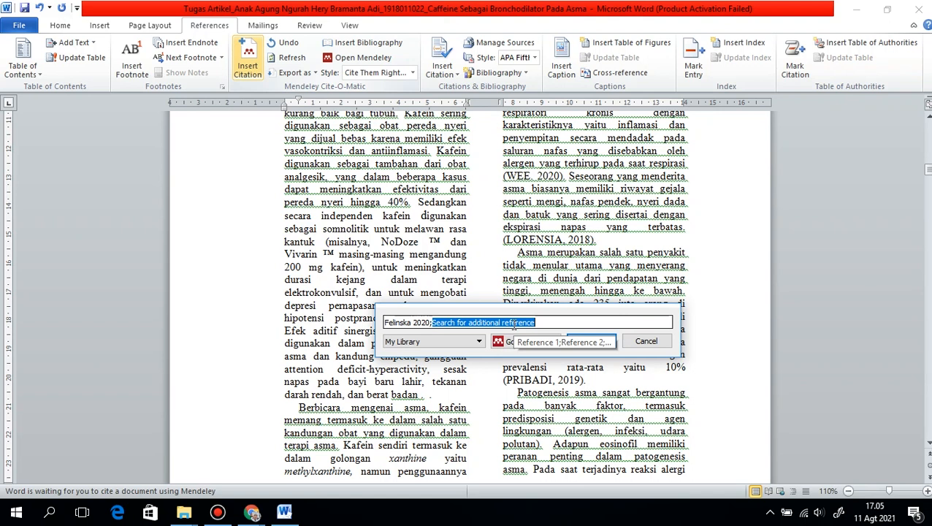
{"action": "type", "text": "anem"}
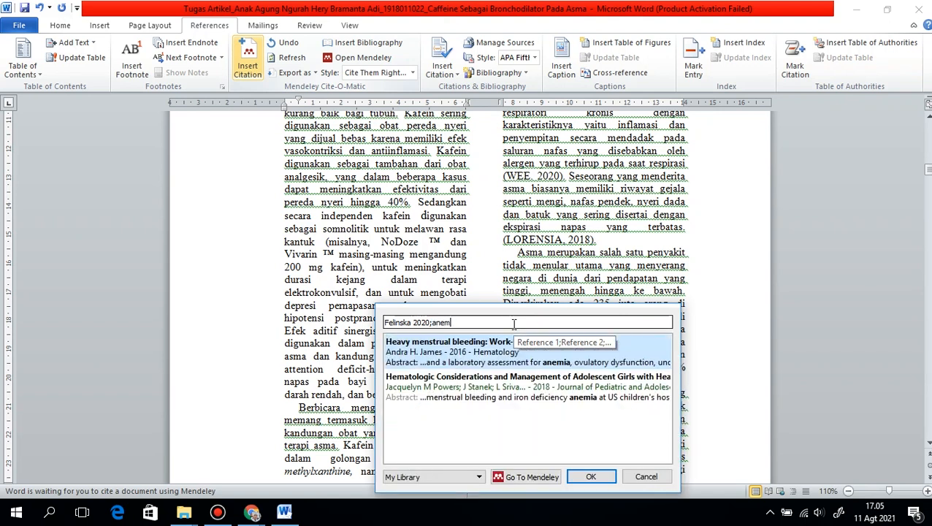
{"action": "left_click", "coordinate": [533, 392]}
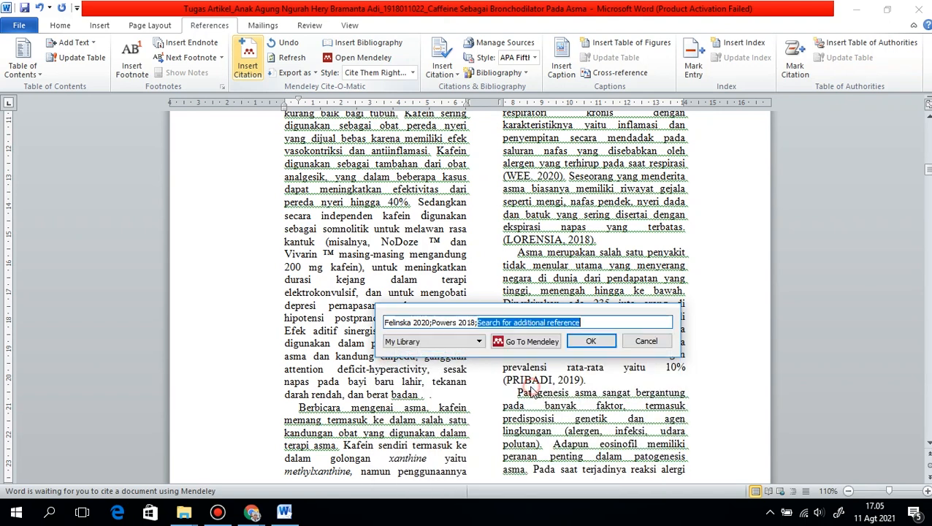
{"action": "left_click", "coordinate": [591, 342]}
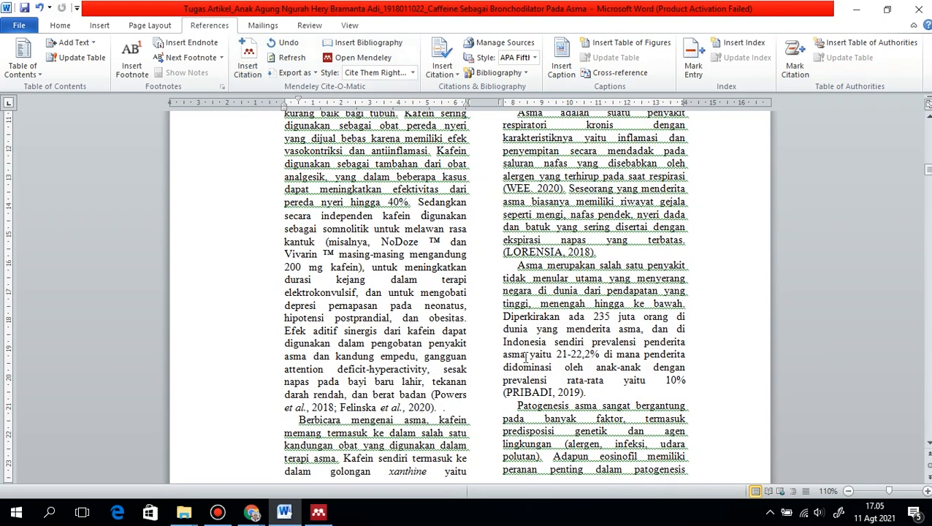
Try the American Political Science Association citation style, and set the style to American Psychological Association 7th edition
{"action": "left_click", "coordinate": [412, 73]}
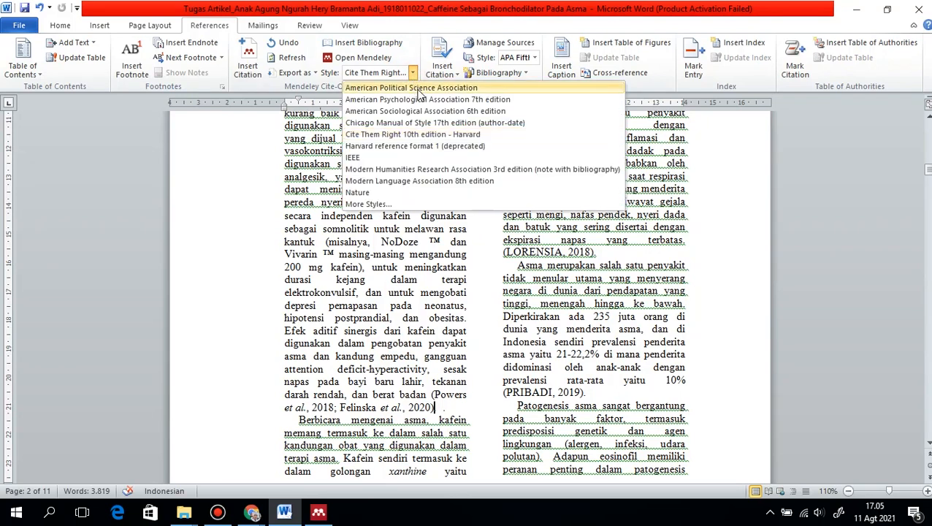
{"action": "left_click", "coordinate": [418, 88]}
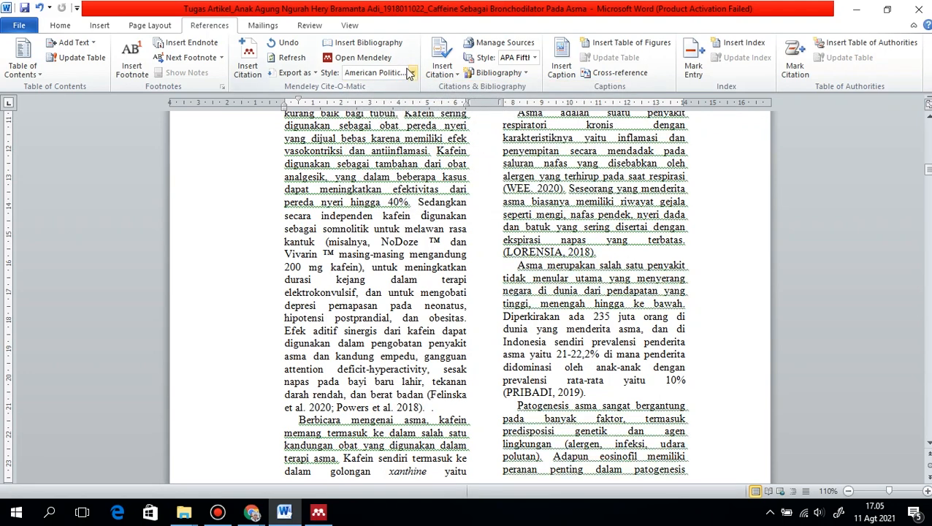
{"action": "left_click", "coordinate": [412, 73]}
{"action": "left_click", "coordinate": [418, 99]}
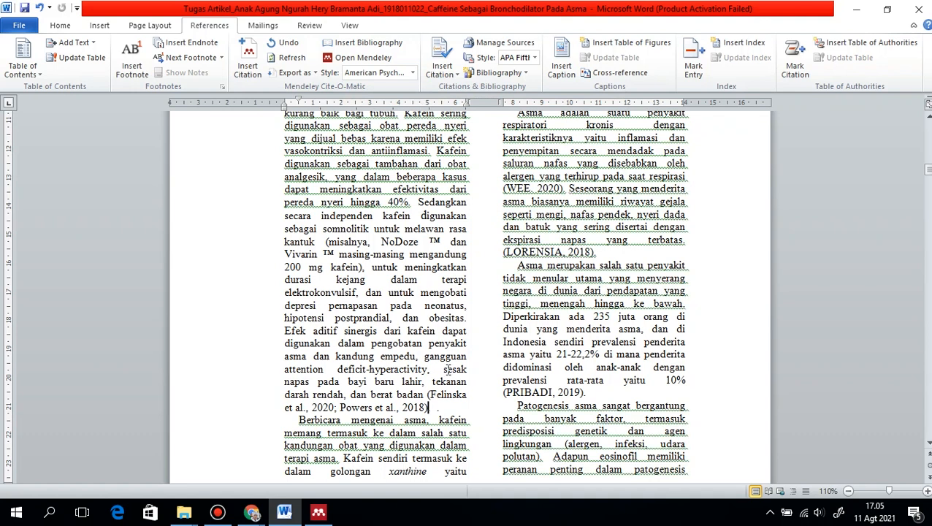
{"action": "left_click", "coordinate": [429, 393]}
{"action": "left_click_drag", "start_coordinate": [430, 392], "coordinate": [437, 405]}
{"action": "left_click", "coordinate": [438, 407]}
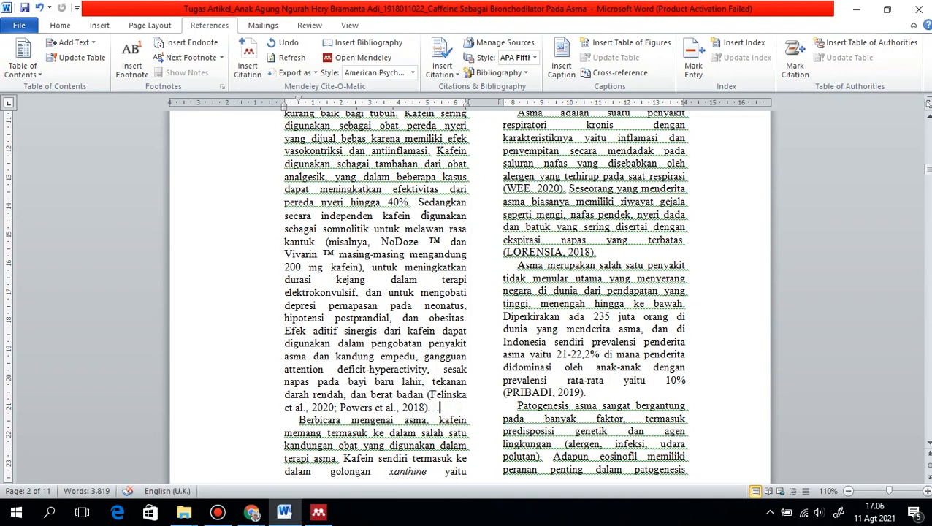
Insert the Mendeley bibliography on a new line below the Daftar Rujukan heading on the document's last page
{"action": "left_click_drag", "start_coordinate": [930, 169], "coordinate": [930, 416]}
{"action": "left_click", "coordinate": [521, 210]}
{"action": "left_click", "coordinate": [597, 202]}
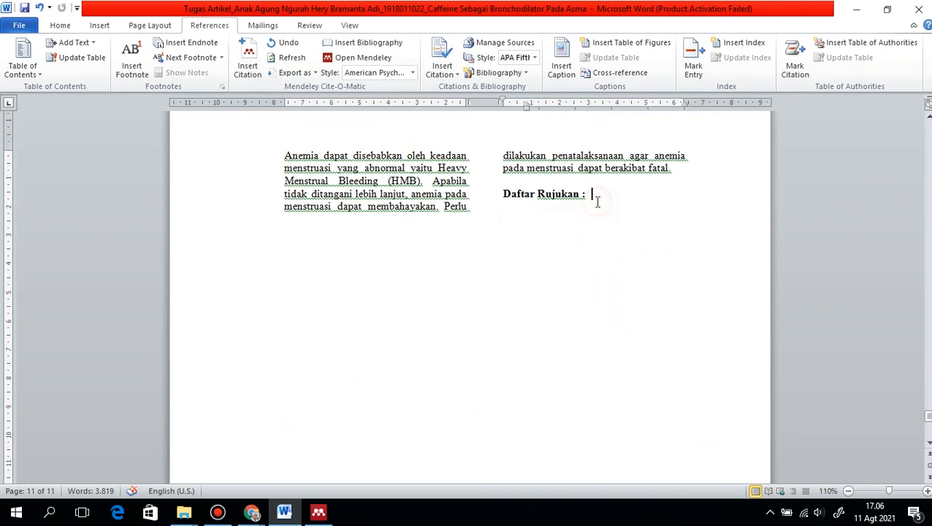
{"action": "key", "text": "Return"}
{"action": "left_click_drag", "start_coordinate": [502, 108], "coordinate": [497, 108]}
{"action": "left_click", "coordinate": [518, 209]}
{"action": "left_click", "coordinate": [361, 45]}
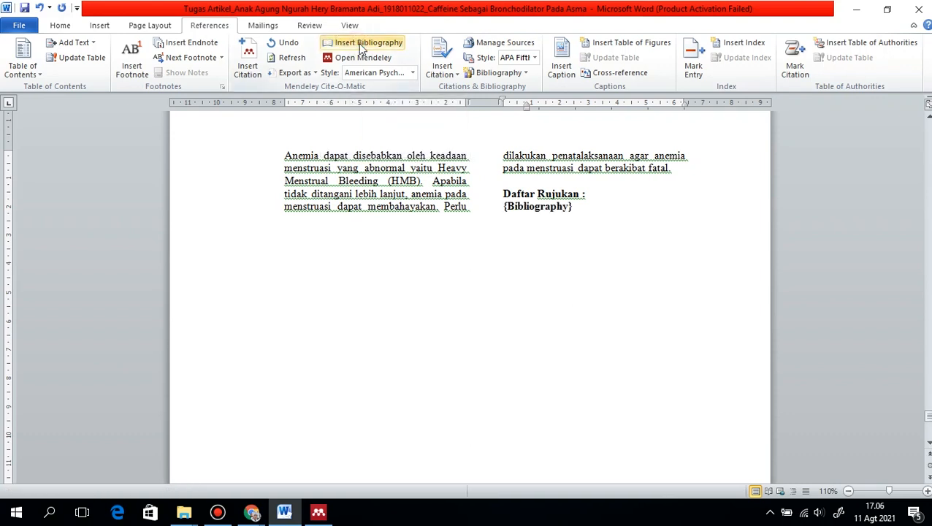
{"action": "scroll", "coordinate": [459, 149], "scroll_direction": "down", "scroll_amount": 4}
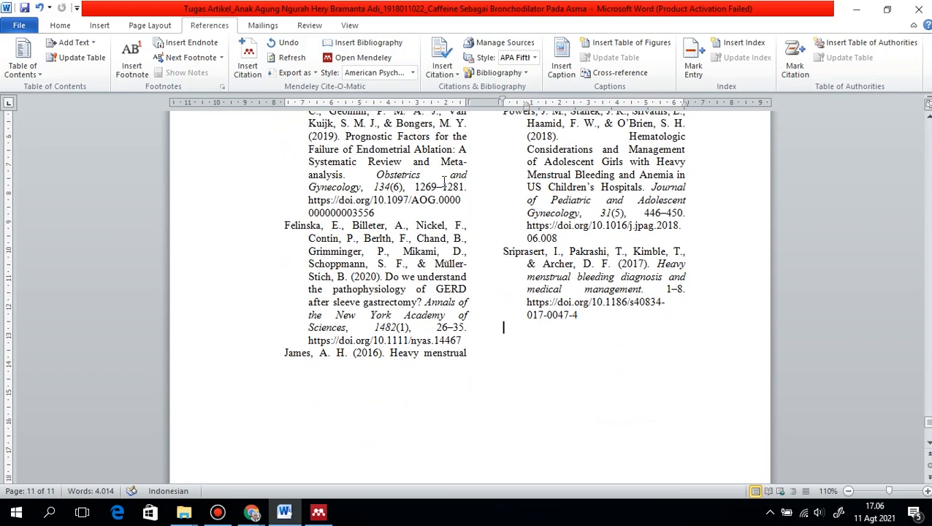
Set the Mendeley citation style for the document's bibliography to Harvard reference format 1 (deprecated)
{"action": "scroll", "coordinate": [429, 249], "scroll_direction": "up", "scroll_amount": 2}
{"action": "left_click", "coordinate": [320, 209]}
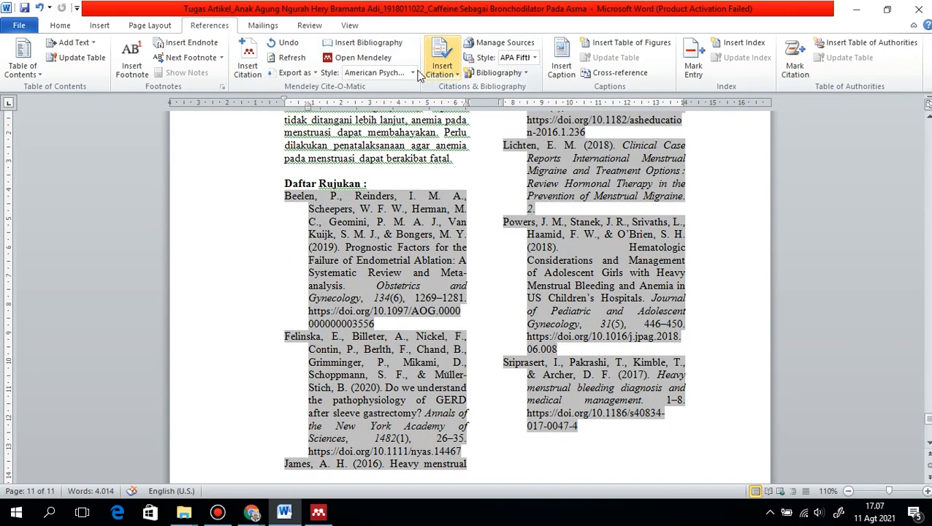
{"action": "left_click", "coordinate": [412, 73]}
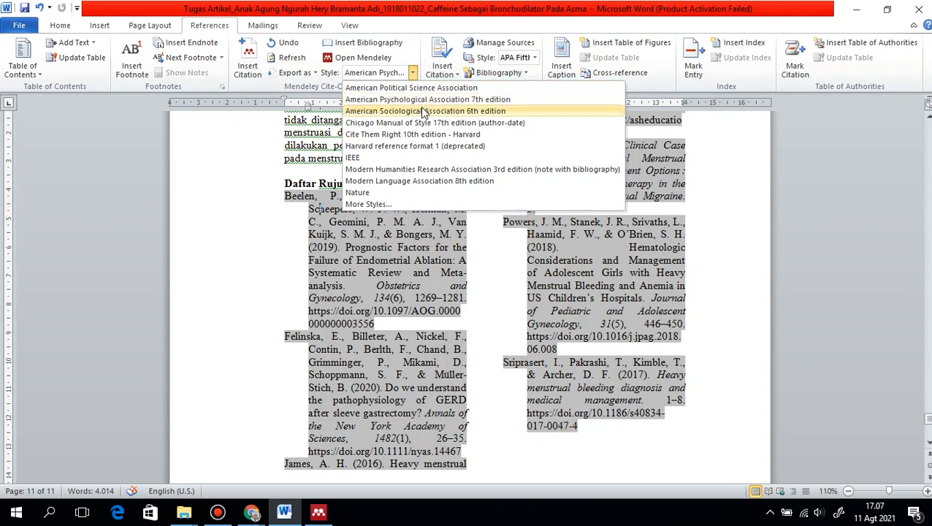
{"action": "left_click", "coordinate": [428, 146]}
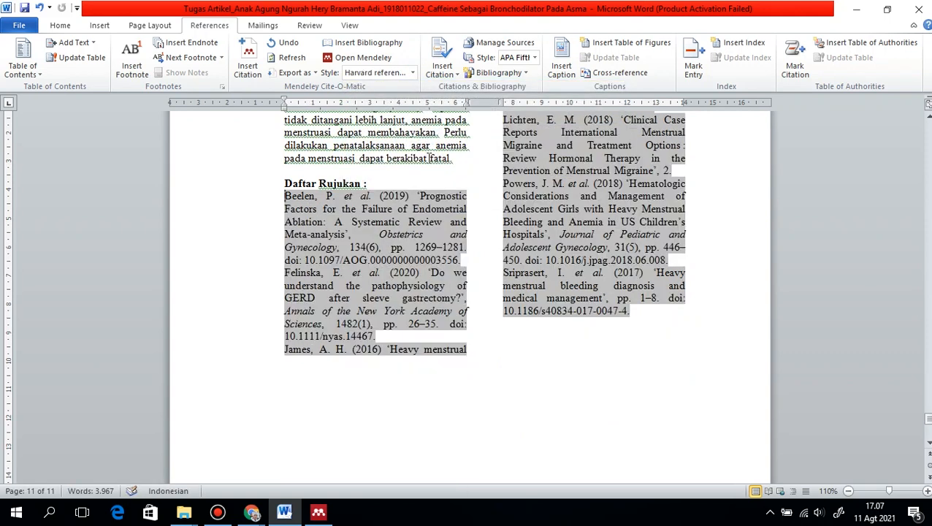
{"action": "scroll", "coordinate": [429, 158], "scroll_direction": "up", "scroll_amount": 2}
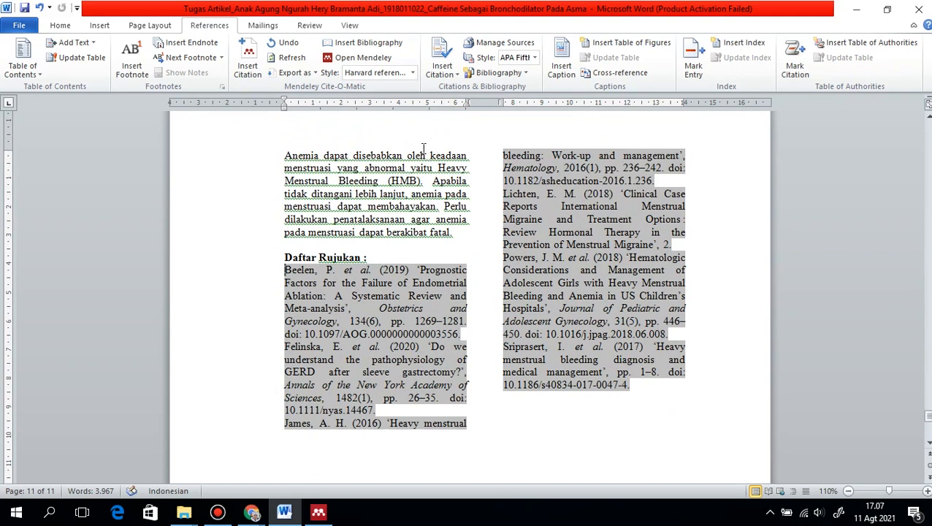
{"action": "left_click", "coordinate": [472, 179]}
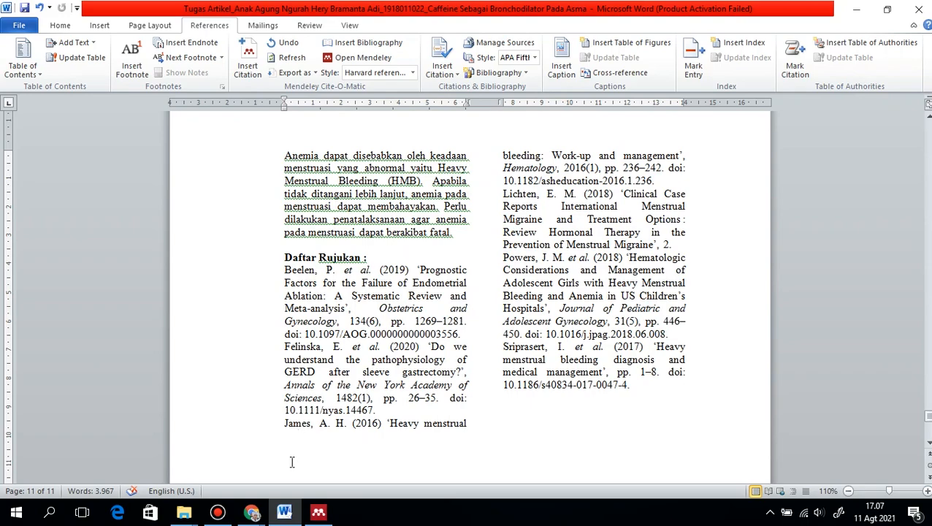
{"action": "left_click", "coordinate": [318, 511]}
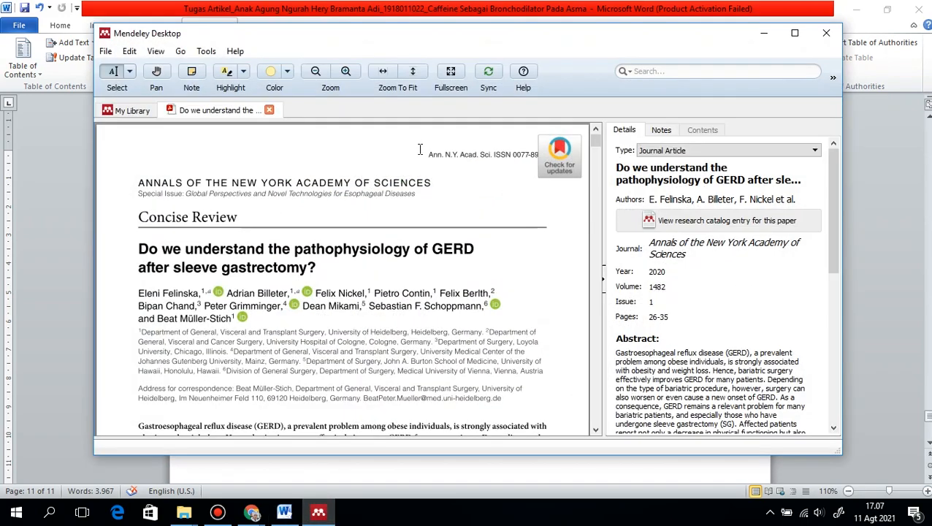
{"action": "left_click", "coordinate": [764, 33]}
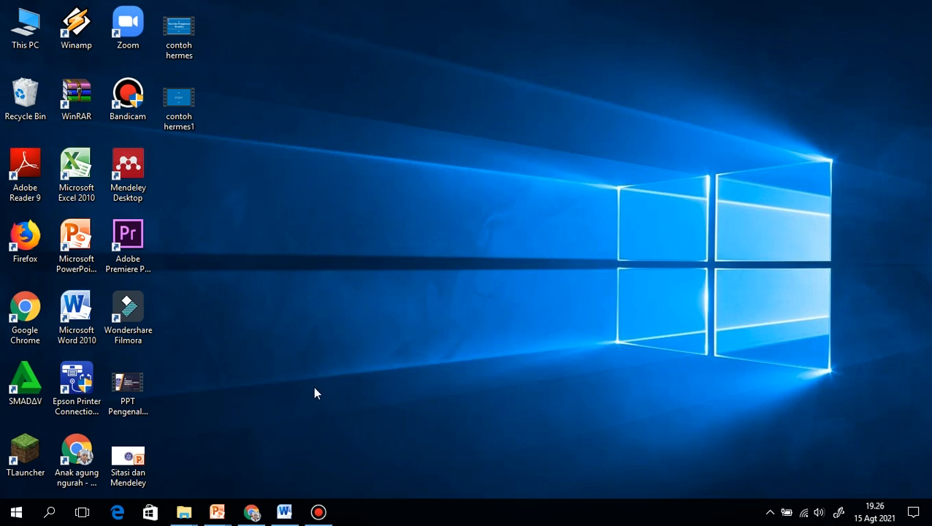
Open a maximized Google Chrome window and search Google for "plagiarism checker"
{"action": "left_click", "coordinate": [251, 512]}
{"action": "left_click", "coordinate": [243, 512]}
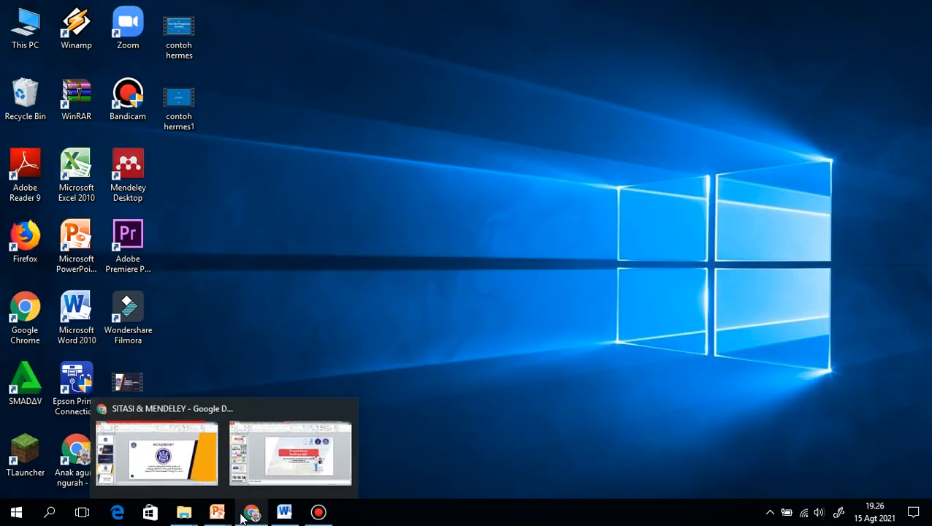
{"action": "double_click", "coordinate": [73, 448]}
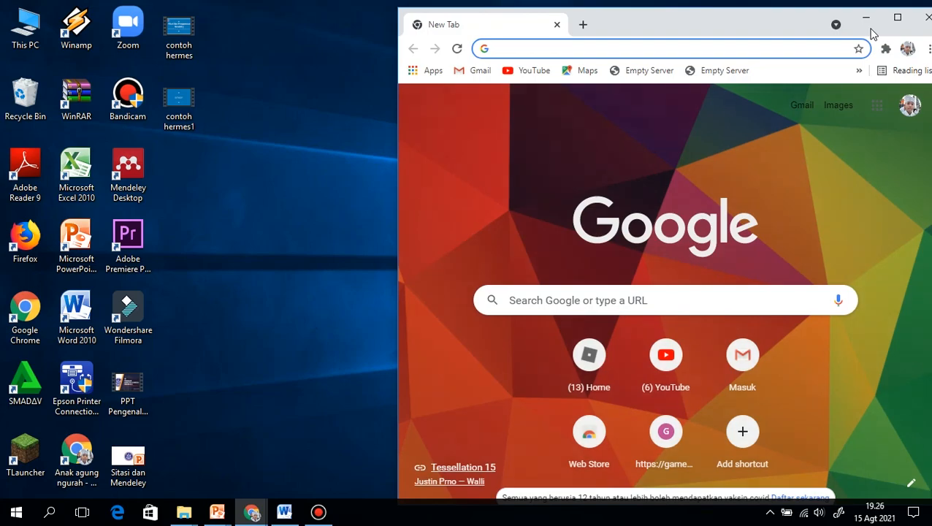
{"action": "left_click", "coordinate": [896, 18]}
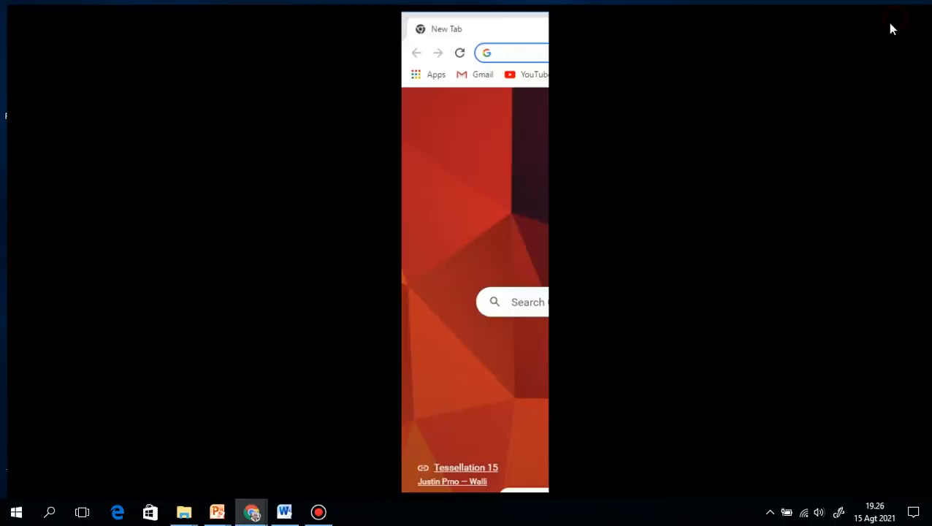
{"action": "type", "text": "plagiarism checker"}
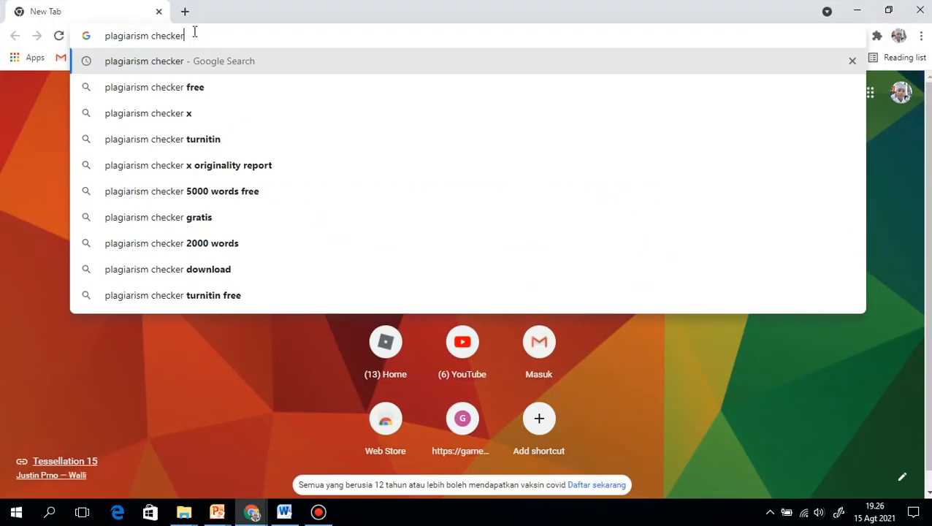
{"action": "key", "text": "Return"}
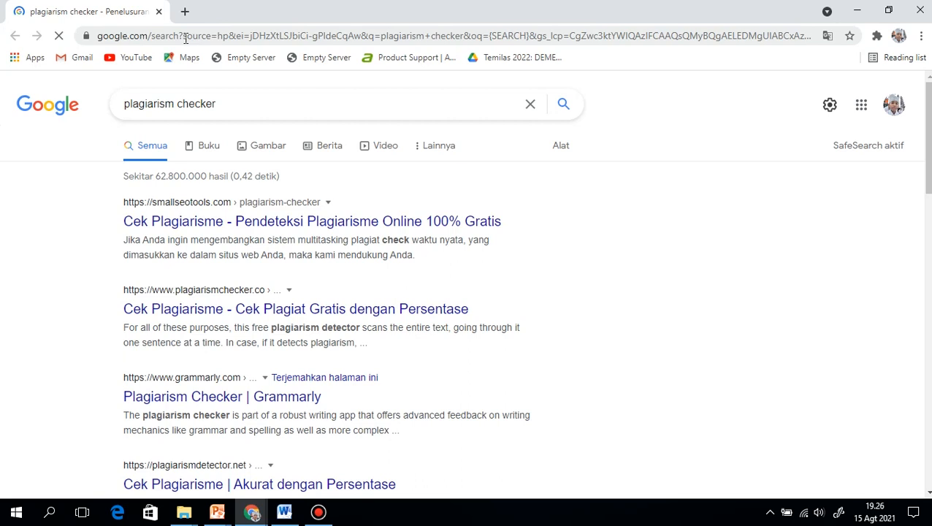
Open the smallseotools.com plagiarism checker from the search results and dismiss the site's notification request
{"action": "scroll", "coordinate": [289, 219], "scroll_direction": "down", "scroll_amount": 1}
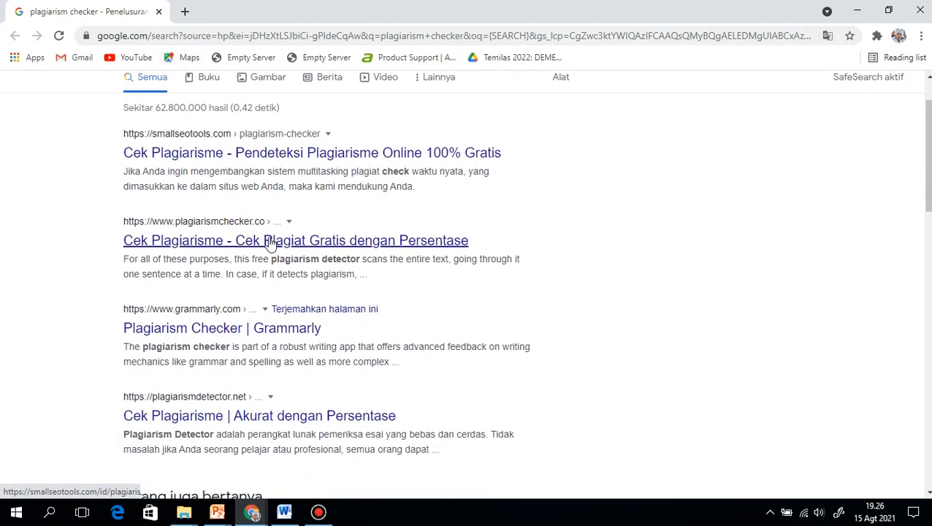
{"action": "scroll", "coordinate": [258, 263], "scroll_direction": "up", "scroll_amount": 1}
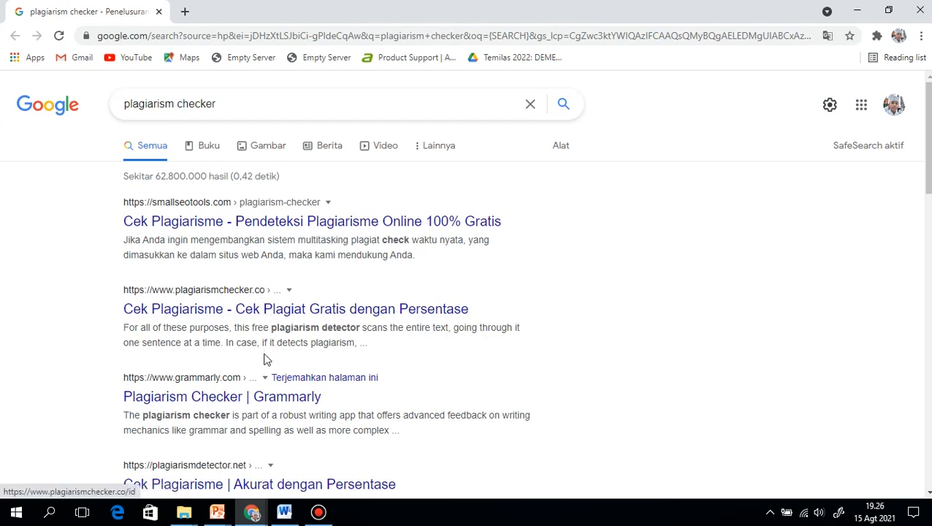
{"action": "left_click", "coordinate": [234, 227]}
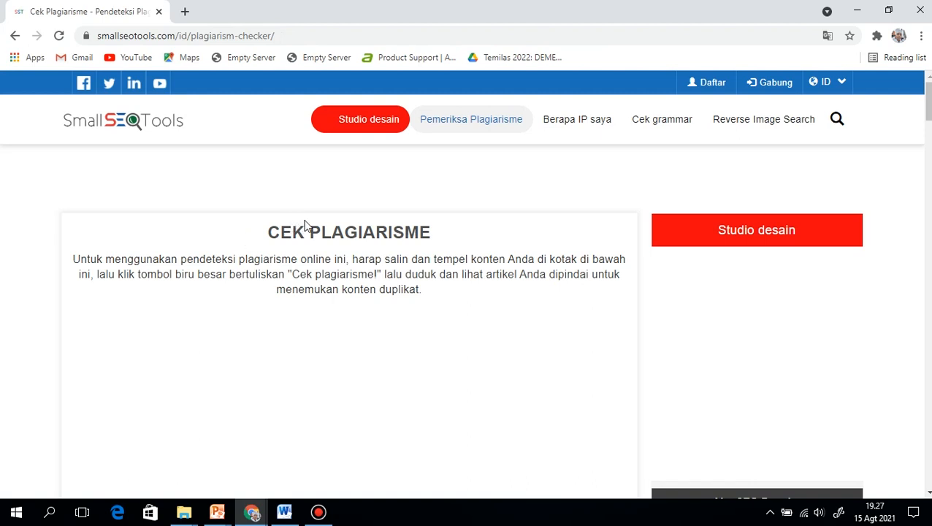
{"action": "scroll", "coordinate": [307, 226], "scroll_direction": "down", "scroll_amount": 1}
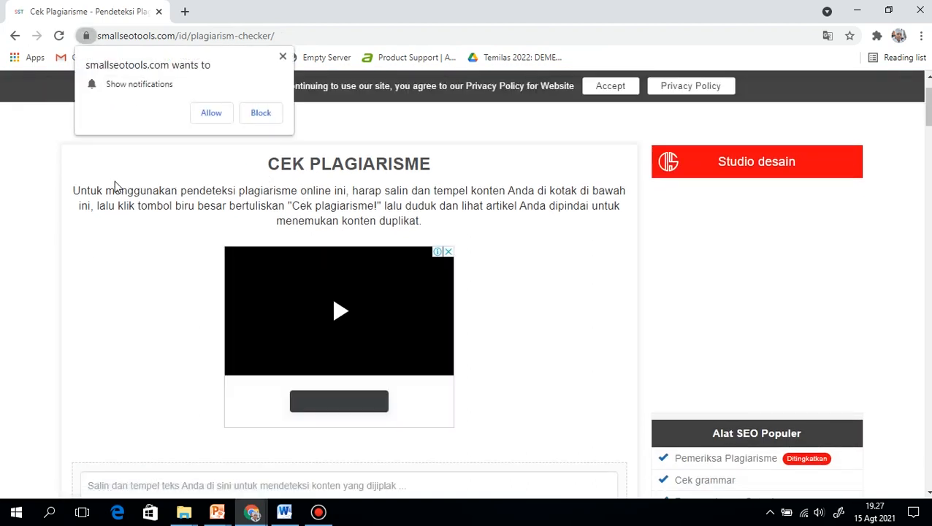
{"action": "left_click", "coordinate": [283, 56]}
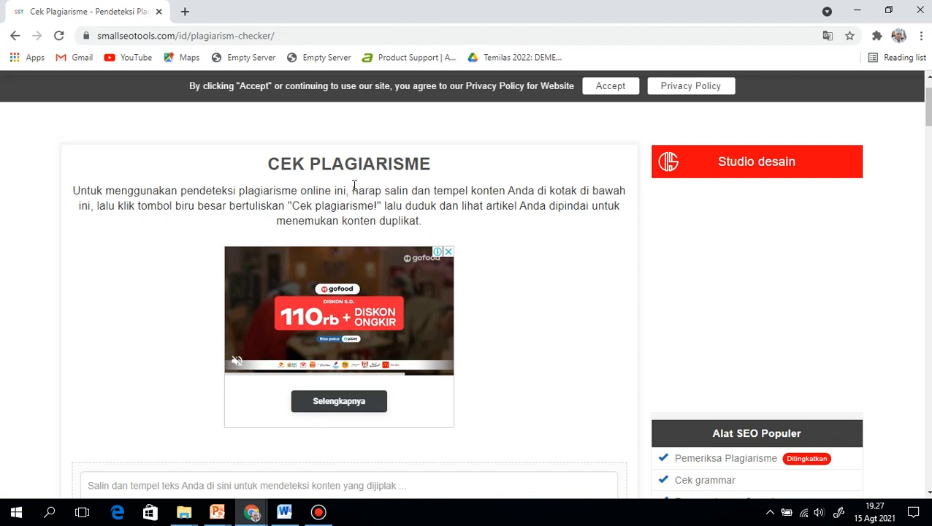
Copy the abstract's body text from the Word article and paste it into the plagiarism checker's text box in Chrome
{"action": "scroll", "coordinate": [380, 205], "scroll_direction": "down", "scroll_amount": 4}
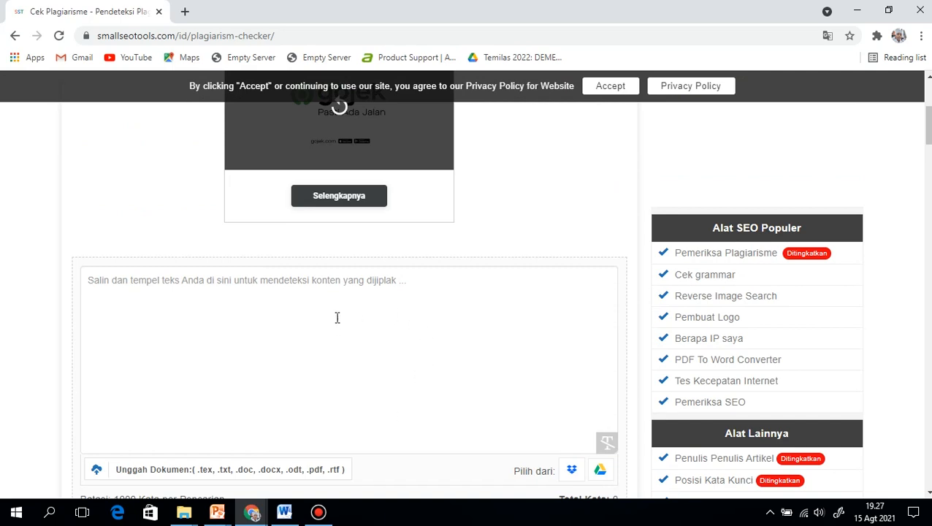
{"action": "left_click", "coordinate": [143, 285]}
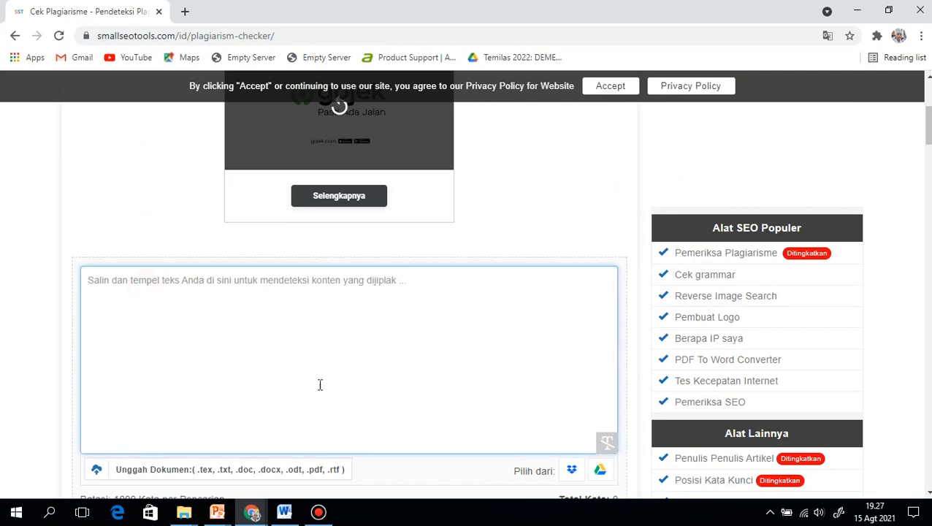
{"action": "left_click", "coordinate": [286, 515]}
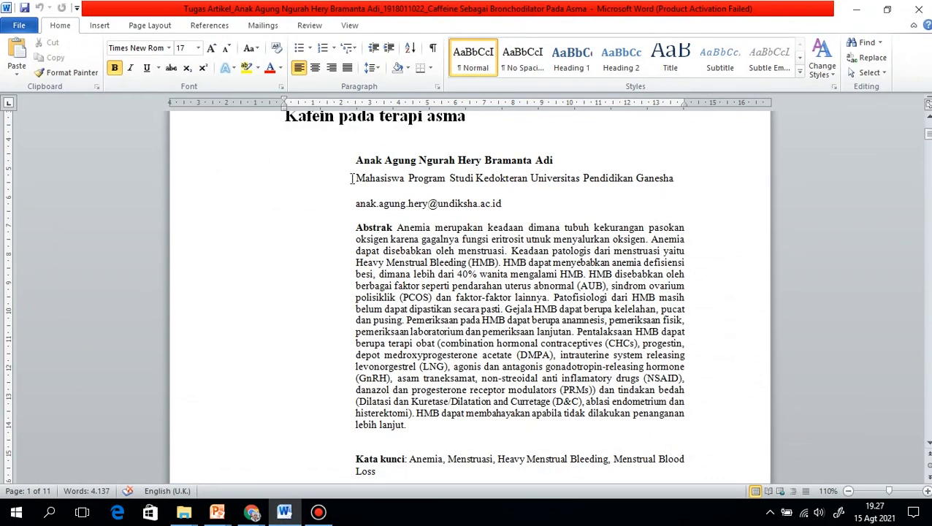
{"action": "left_click_drag", "start_coordinate": [398, 228], "coordinate": [469, 427]}
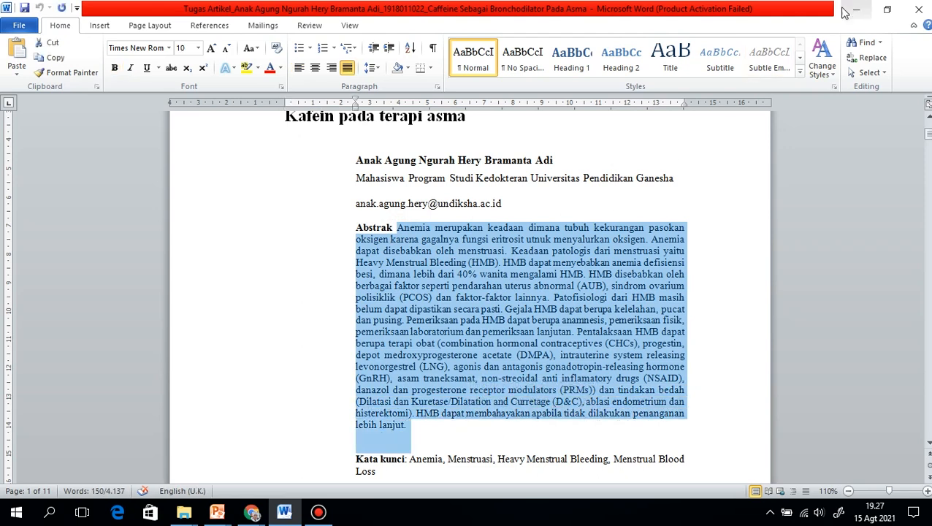
{"action": "right_click", "coordinate": [522, 272]}
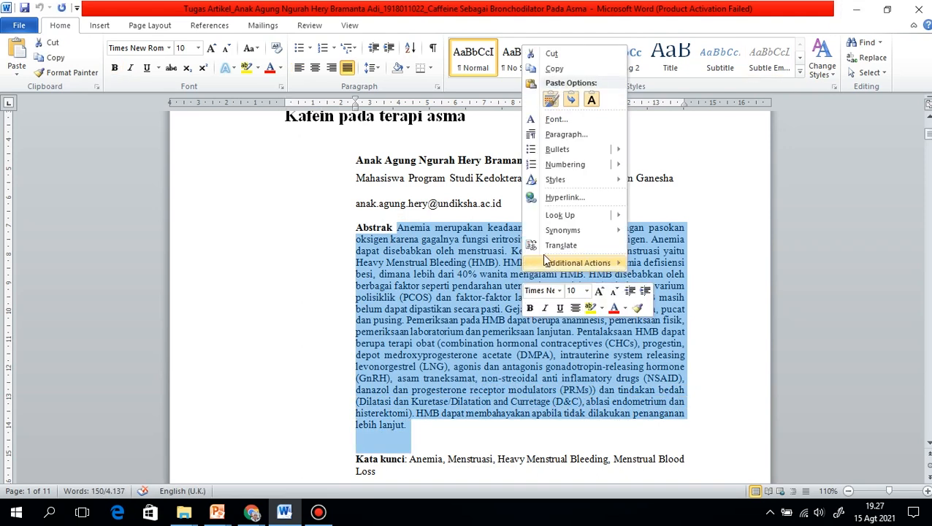
{"action": "left_click", "coordinate": [575, 73]}
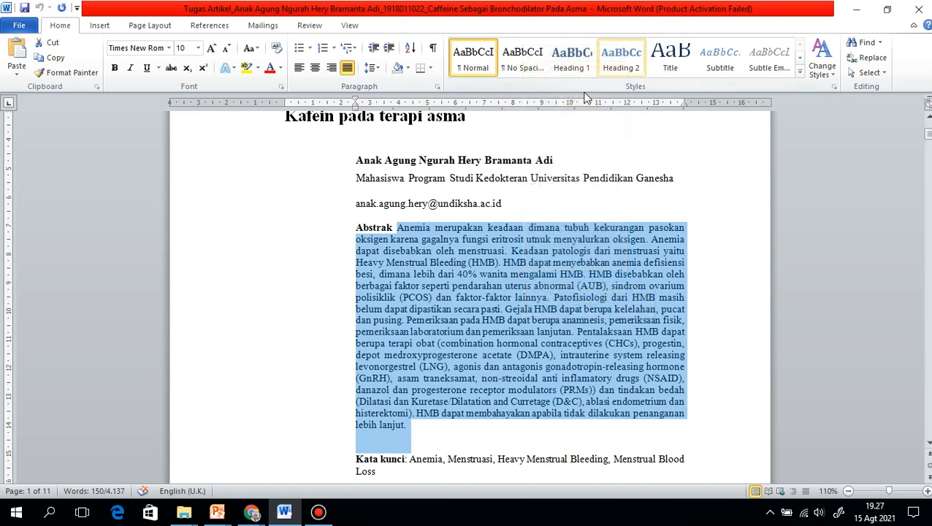
{"action": "left_click", "coordinate": [859, 7]}
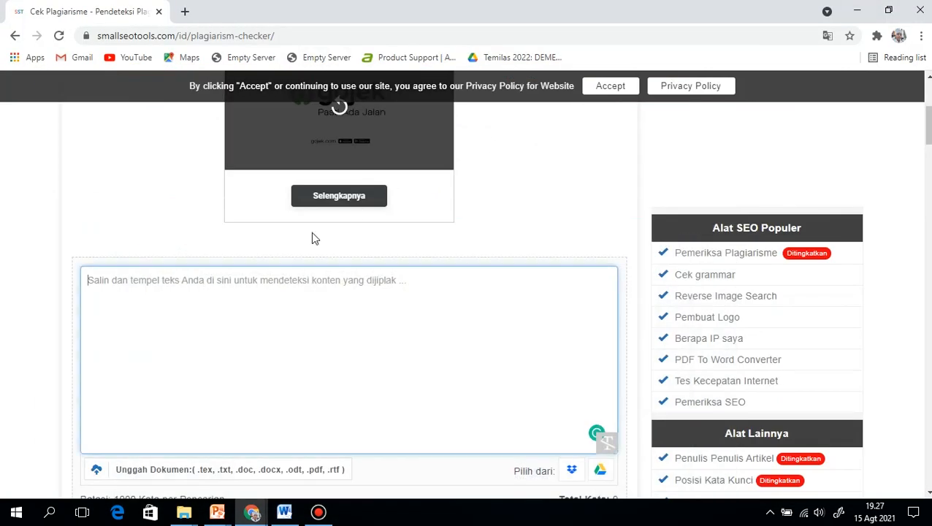
{"action": "right_click", "coordinate": [241, 294]}
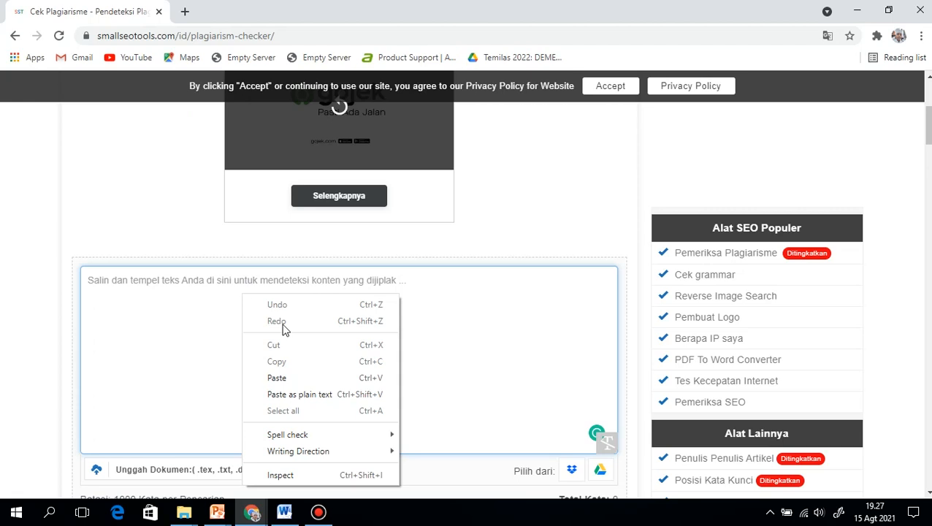
{"action": "left_click", "coordinate": [276, 378]}
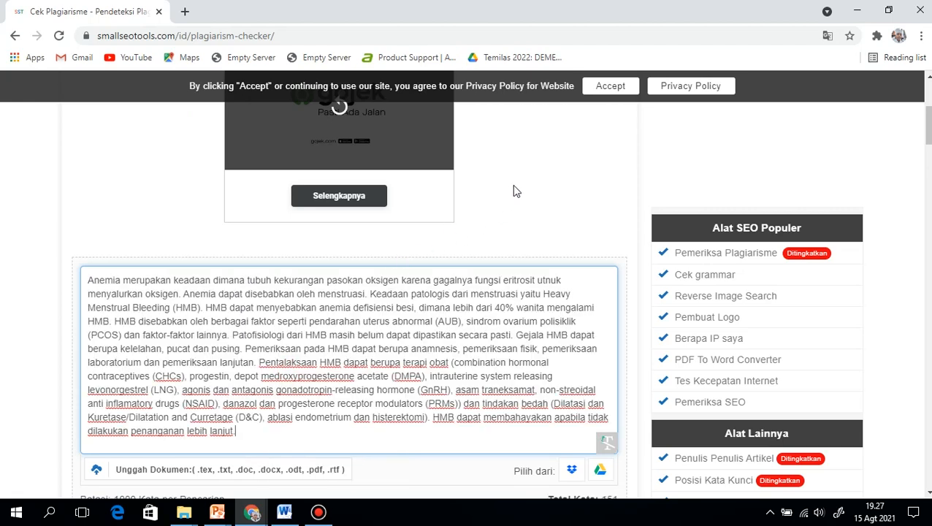
Complete the "Saya bukan robot" verification and run the plagiarism check on the pasted abstract
{"action": "scroll", "coordinate": [540, 183], "scroll_direction": "down", "scroll_amount": 1}
{"action": "scroll", "coordinate": [571, 179], "scroll_direction": "down", "scroll_amount": 2}
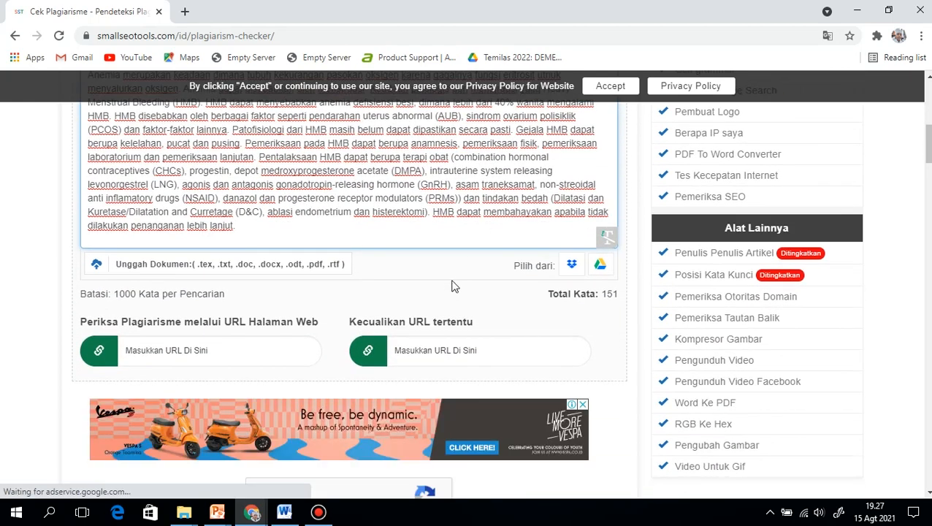
{"action": "scroll", "coordinate": [462, 282], "scroll_direction": "down", "scroll_amount": 2}
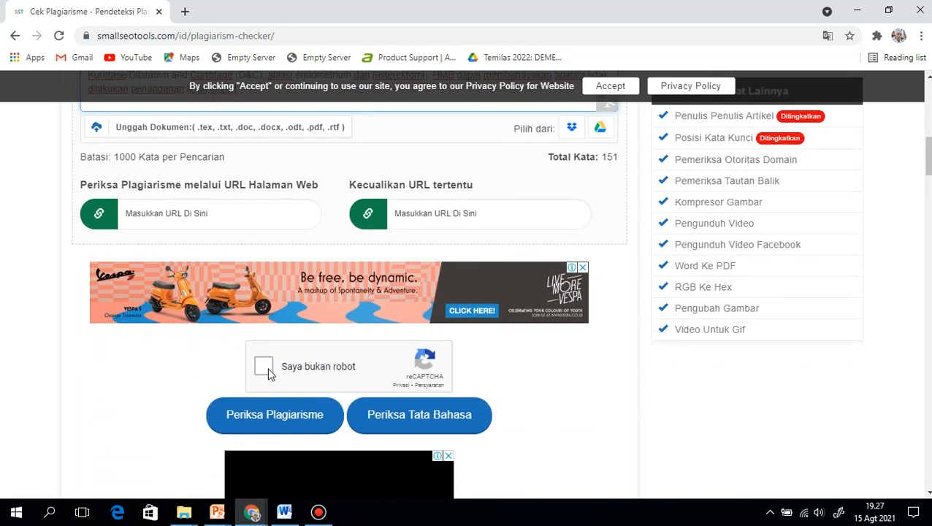
{"action": "left_click", "coordinate": [264, 367]}
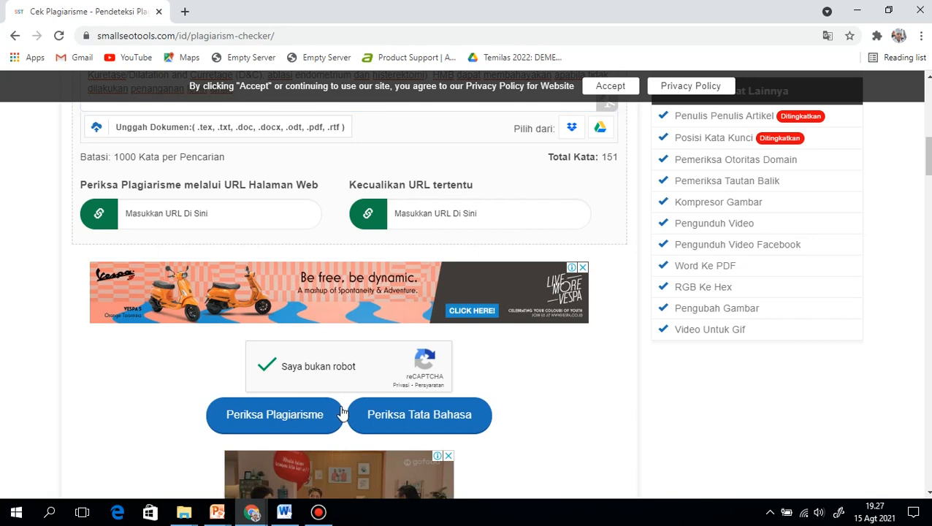
{"action": "left_click", "coordinate": [306, 416]}
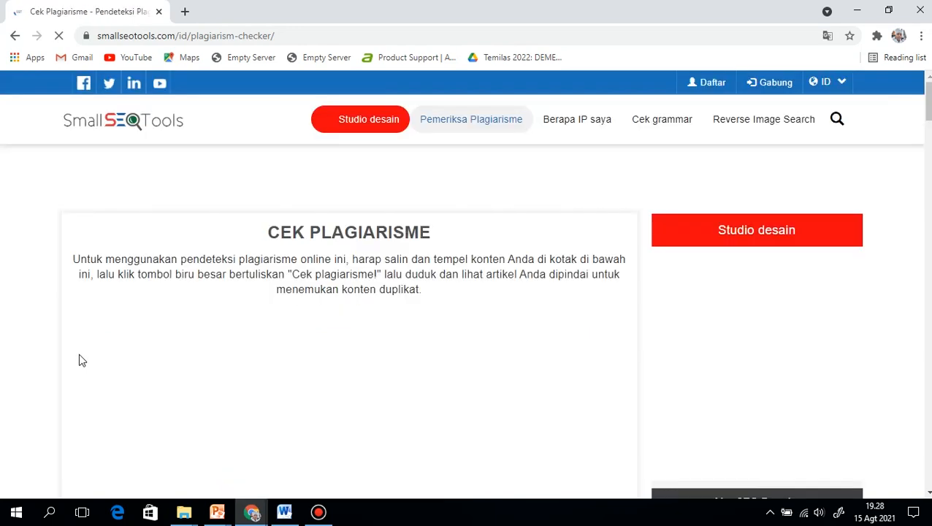
Dismiss the notification request and examine the plagiarism and uniqueness percentages and the sentence-by-sentence results
{"action": "scroll", "coordinate": [106, 317], "scroll_direction": "down", "scroll_amount": 1}
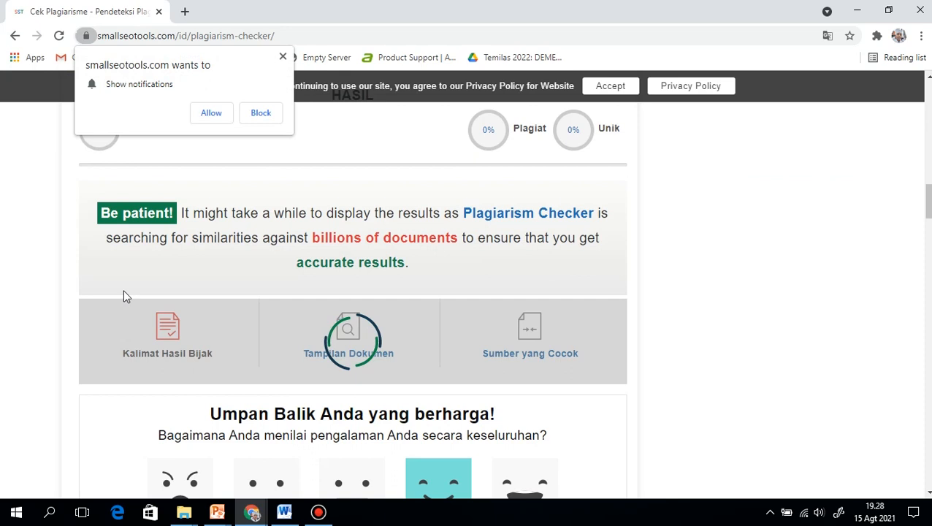
{"action": "left_click", "coordinate": [282, 57]}
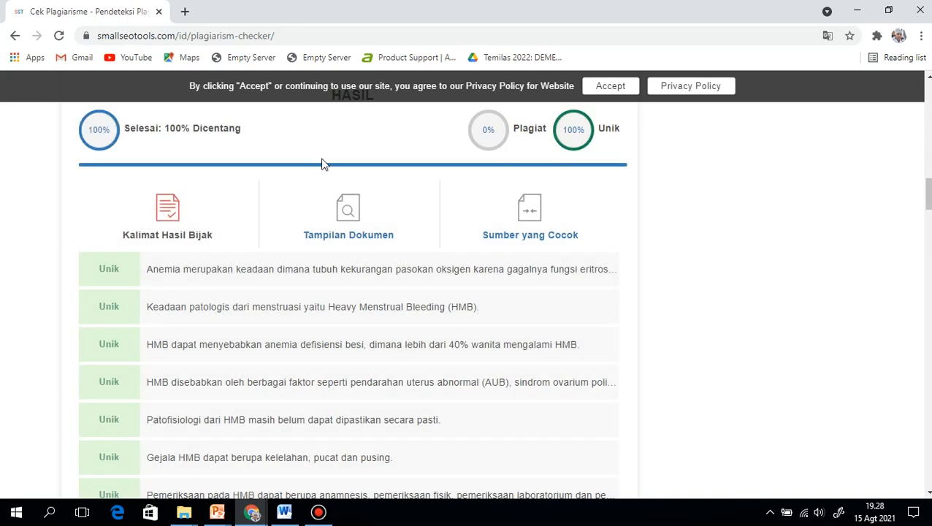
{"action": "scroll", "coordinate": [320, 165], "scroll_direction": "up", "scroll_amount": 1}
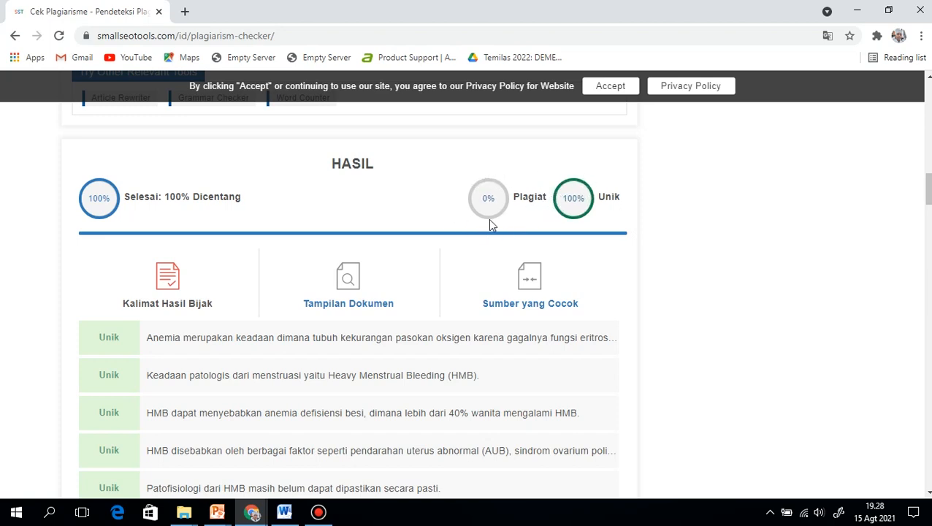
{"action": "scroll", "coordinate": [458, 223], "scroll_direction": "down", "scroll_amount": 1}
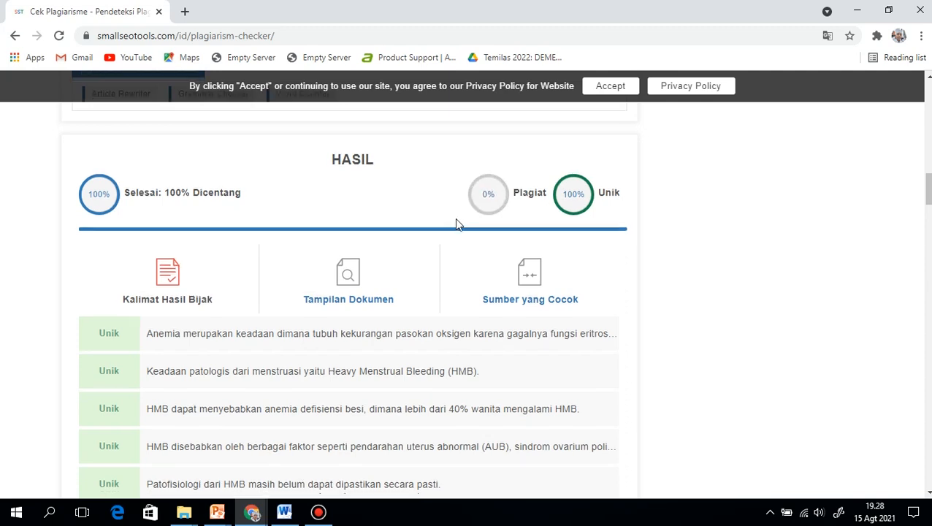
{"action": "scroll", "coordinate": [326, 300], "scroll_direction": "down", "scroll_amount": 2}
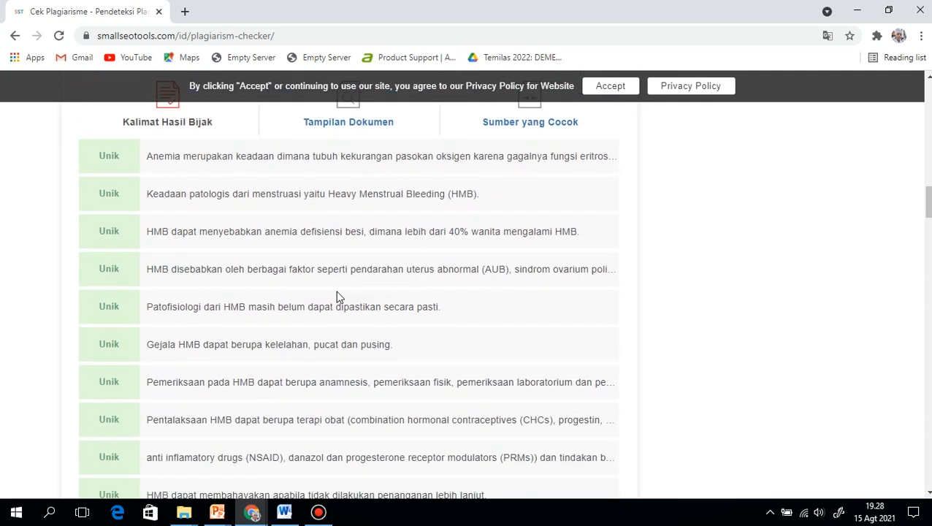
{"action": "scroll", "coordinate": [334, 285], "scroll_direction": "up", "scroll_amount": 1}
{"action": "scroll", "coordinate": [338, 286], "scroll_direction": "up", "scroll_amount": 1}
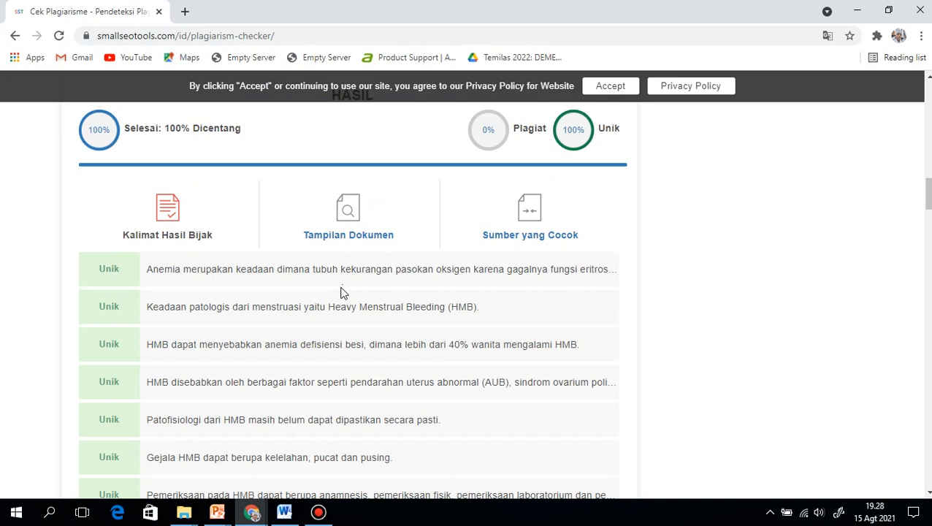